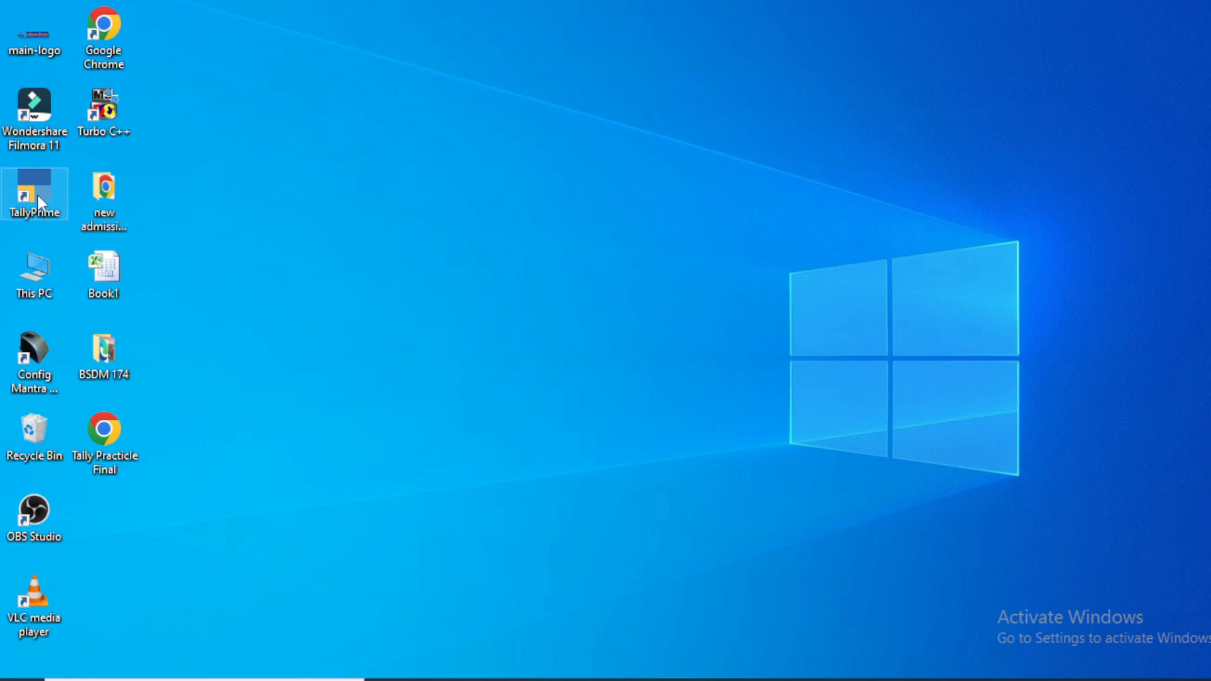
Step: Move the TallyPrime shortcut into the second desktop icon column and launch TallyPrime via Windows search
{"action": "left_click_drag", "start_coordinate": [36, 194], "coordinate": [224, 231]}
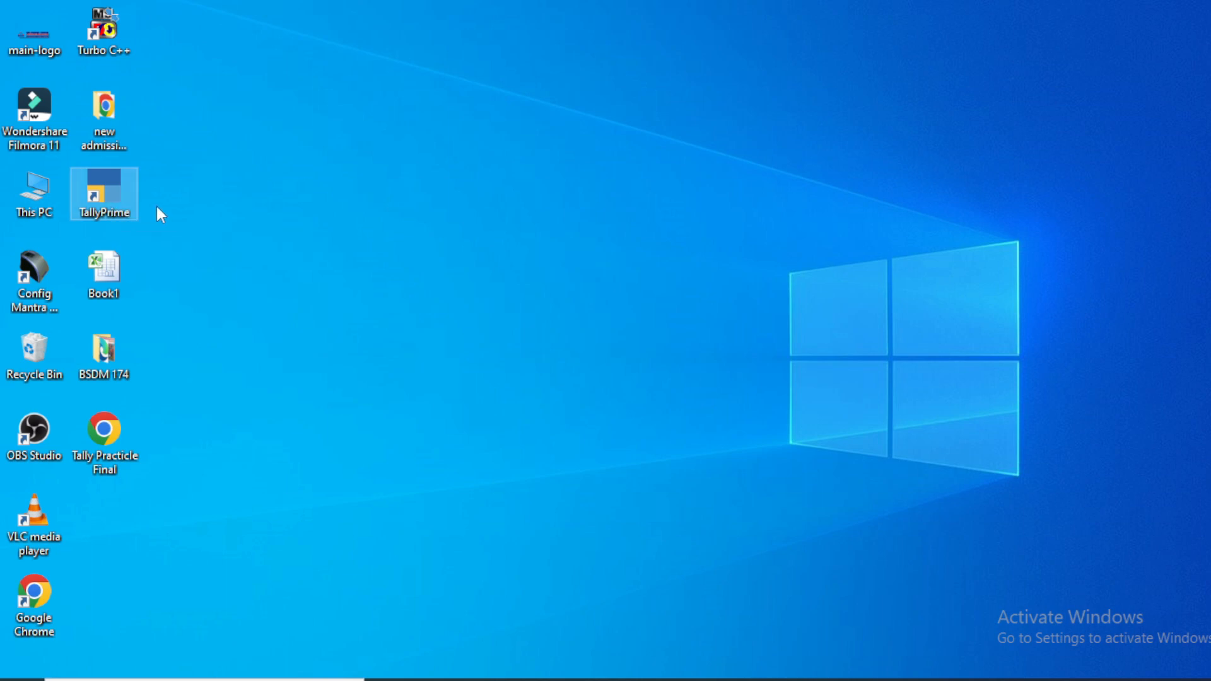
{"action": "left_click", "coordinate": [126, 680]}
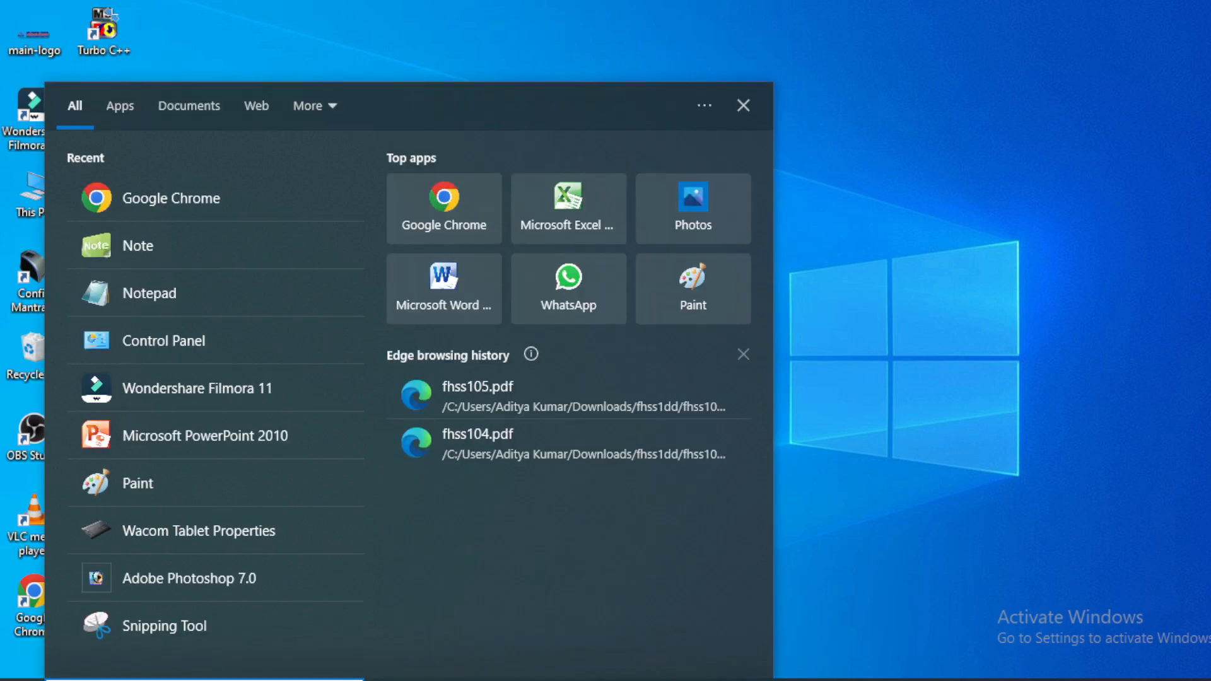
{"action": "type", "text": "tall"}
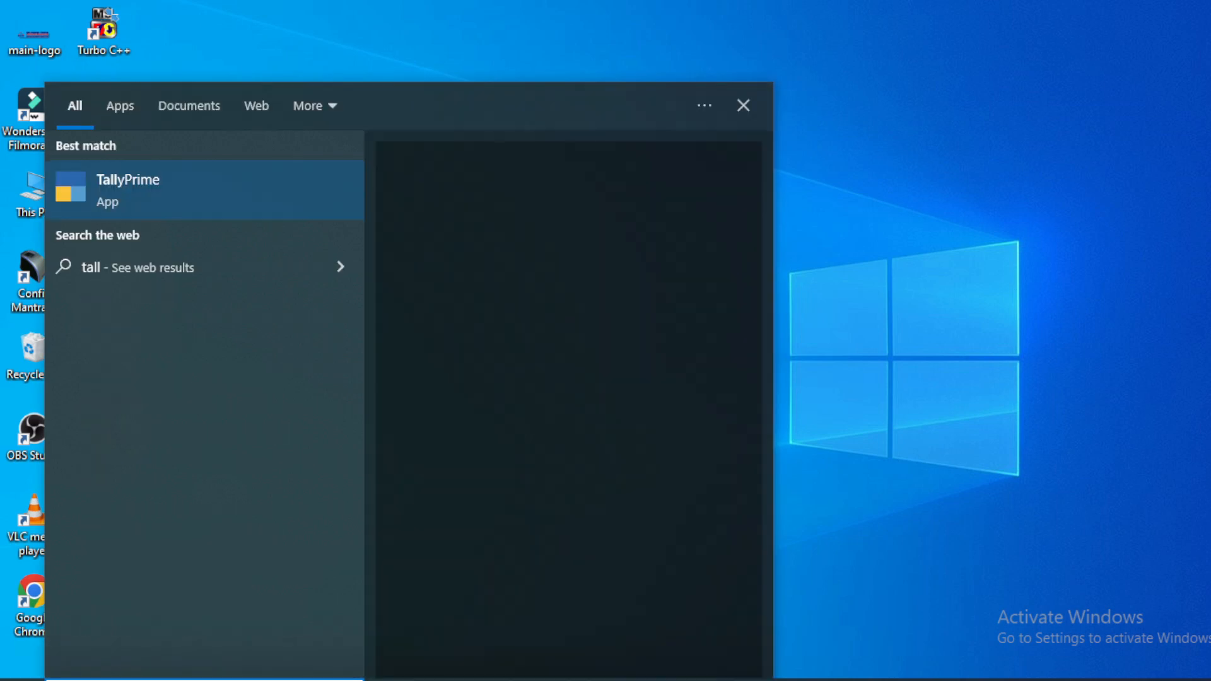
{"action": "type", "text": "y"}
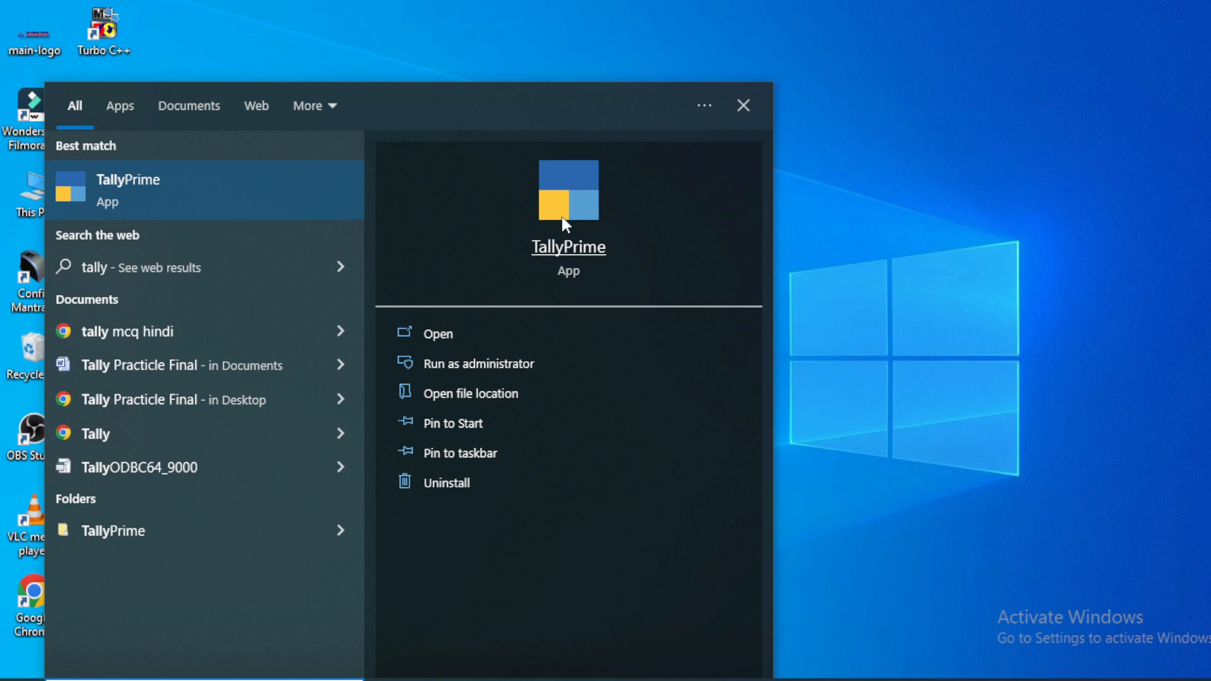
{"action": "left_click", "coordinate": [445, 331]}
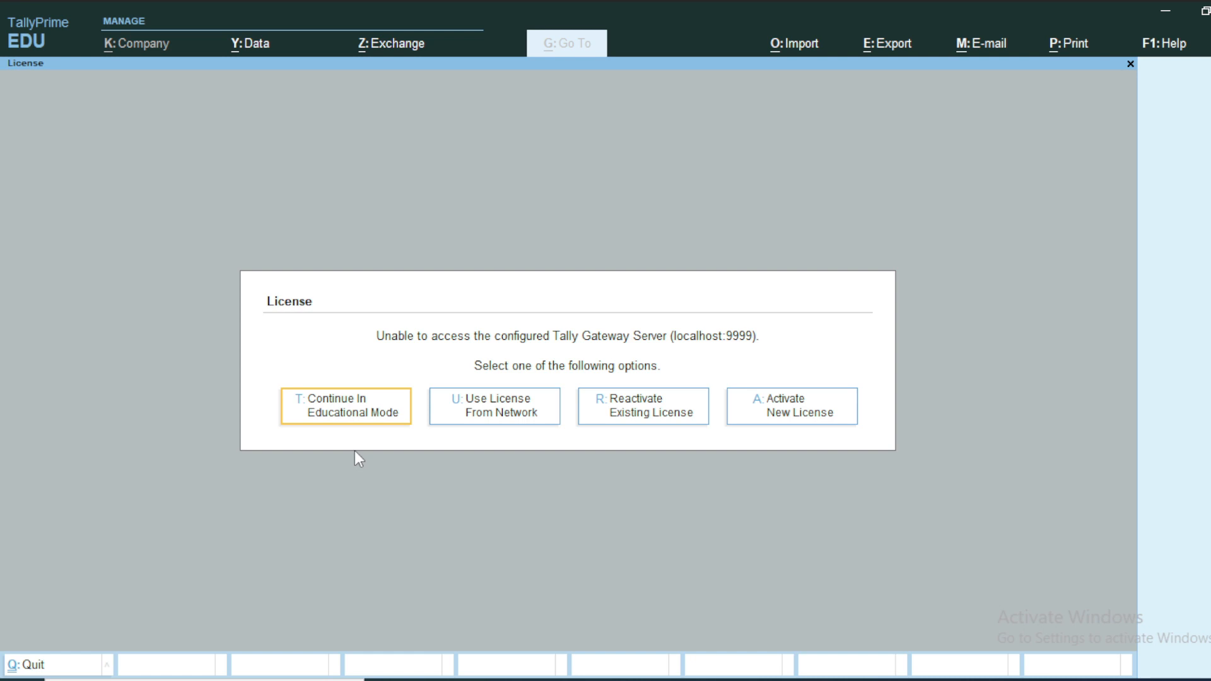
Step: Choose 'T: Continue In Educational Mode' to reach the Gateway of Tally for Amit Pvt Ltd
{"action": "left_click", "coordinate": [339, 418]}
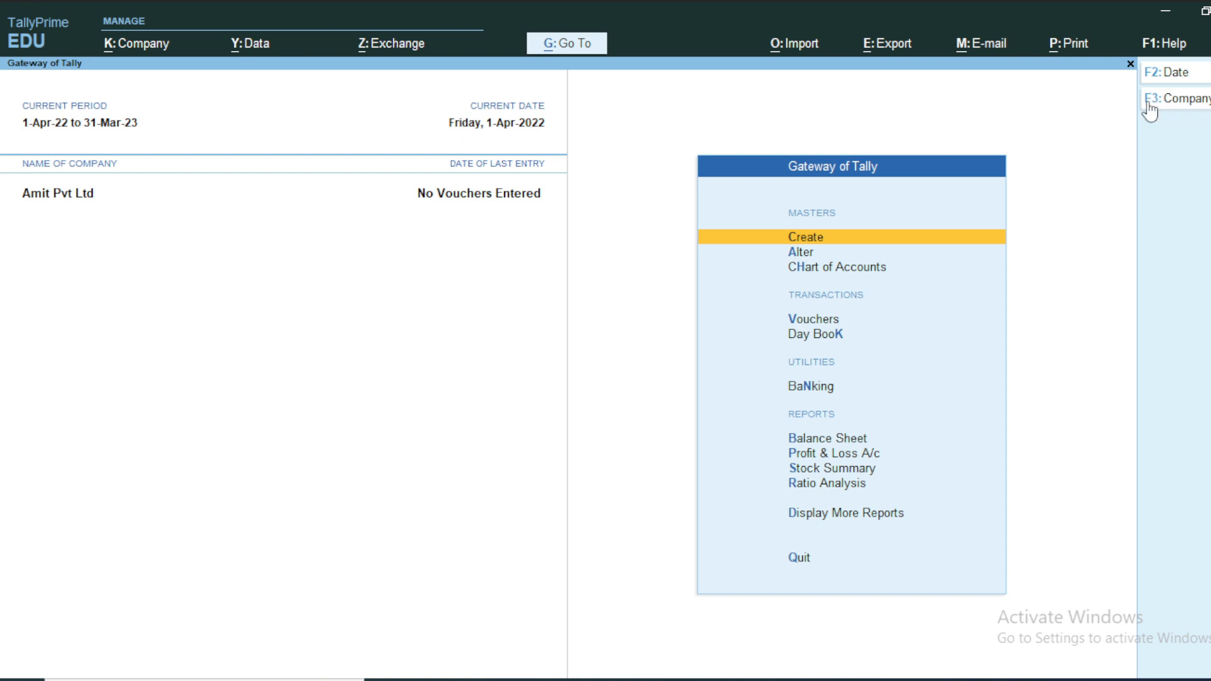
Step: Open the Company Creation form from the K: Company menu's Create option
{"action": "left_click", "coordinate": [128, 49]}
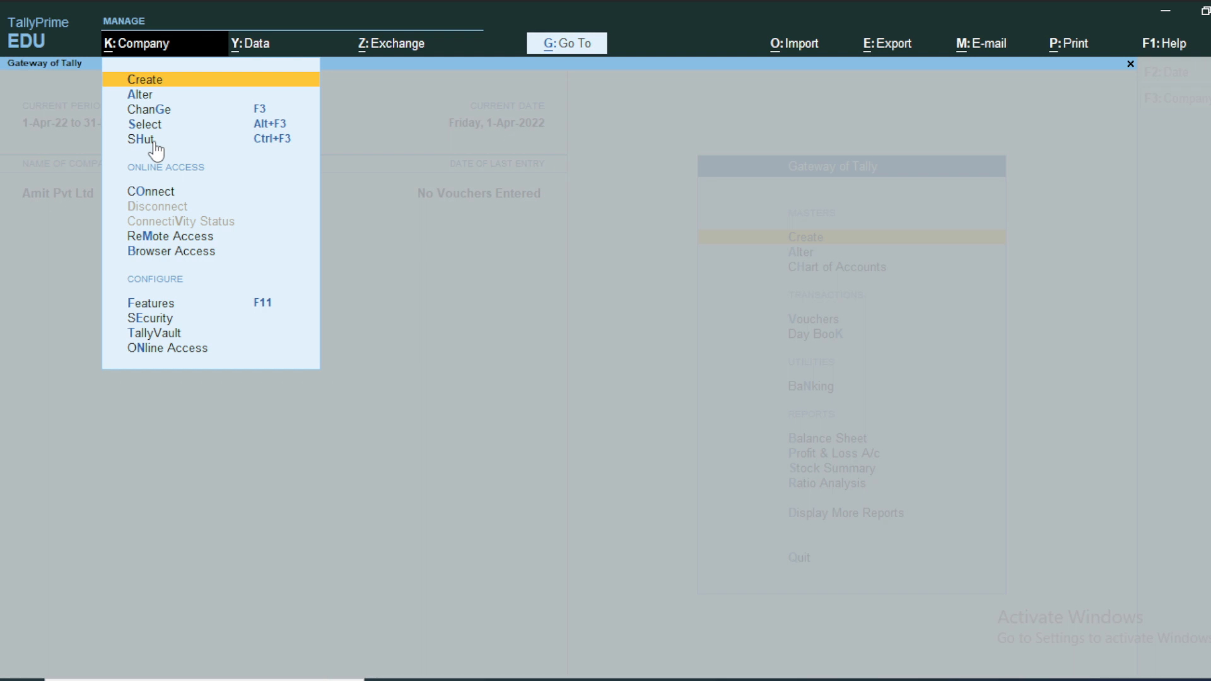
{"action": "left_click", "coordinate": [155, 80]}
{"action": "left_click", "coordinate": [154, 79]}
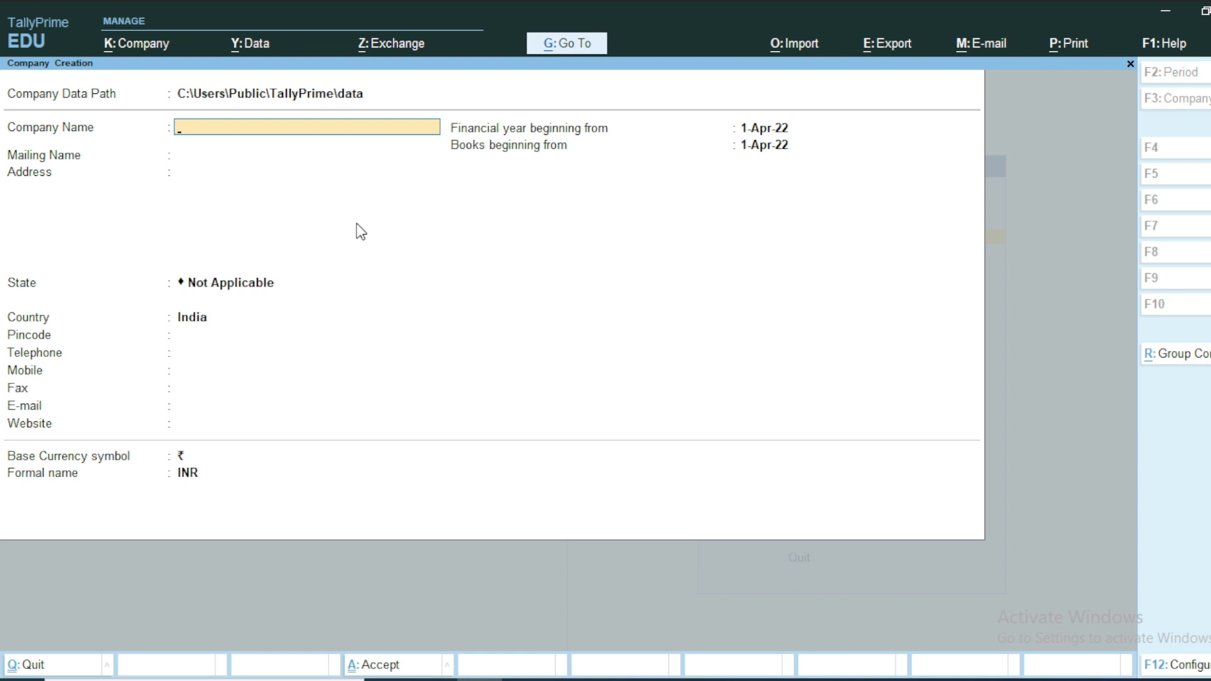
Step: Enter 'Rahul Pvt Ltd.' as the company name and accept the auto-filled mailing name
{"action": "key", "text": "super+plus"}
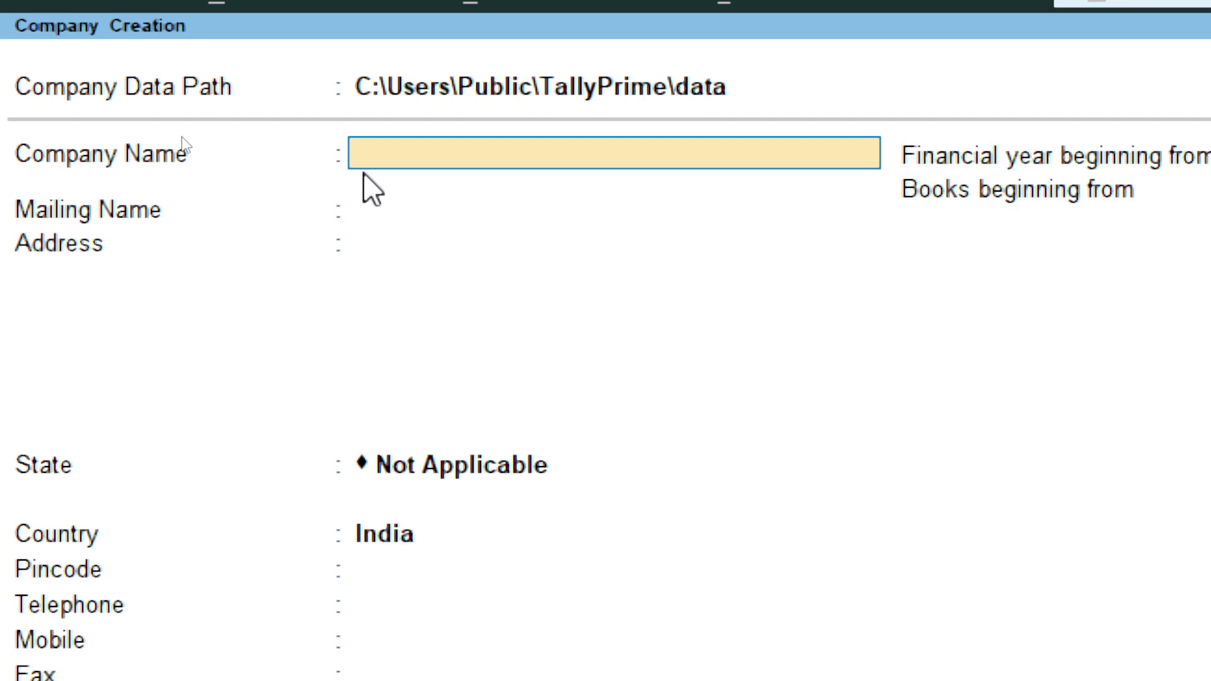
{"action": "type", "text": "R"}
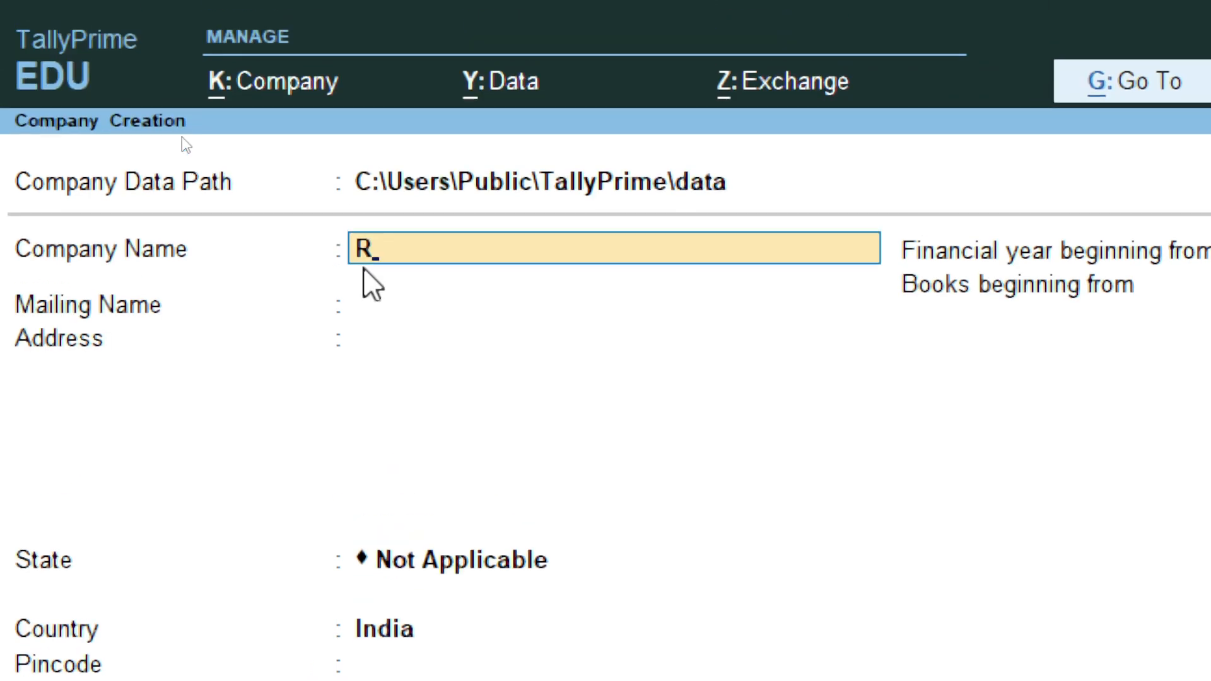
{"action": "type", "text": "ahul Pvt"}
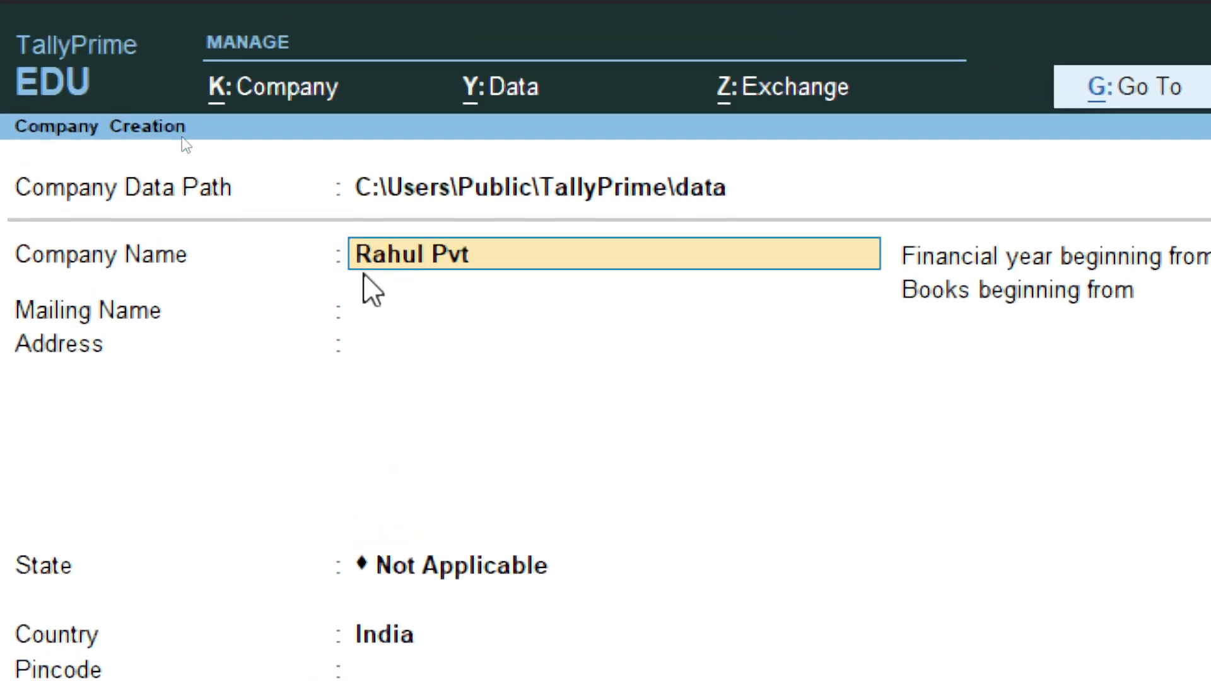
{"action": "type", "text": " Ltd."}
{"action": "key", "text": "Return"}
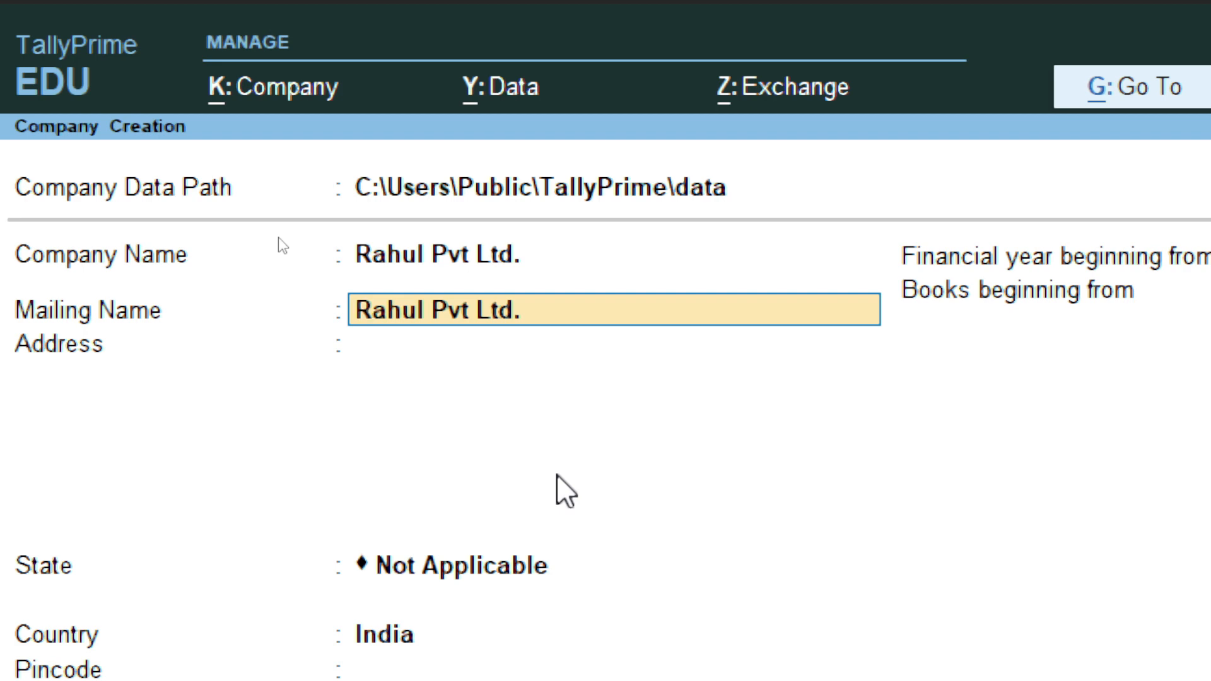
{"action": "key", "text": "Return"}
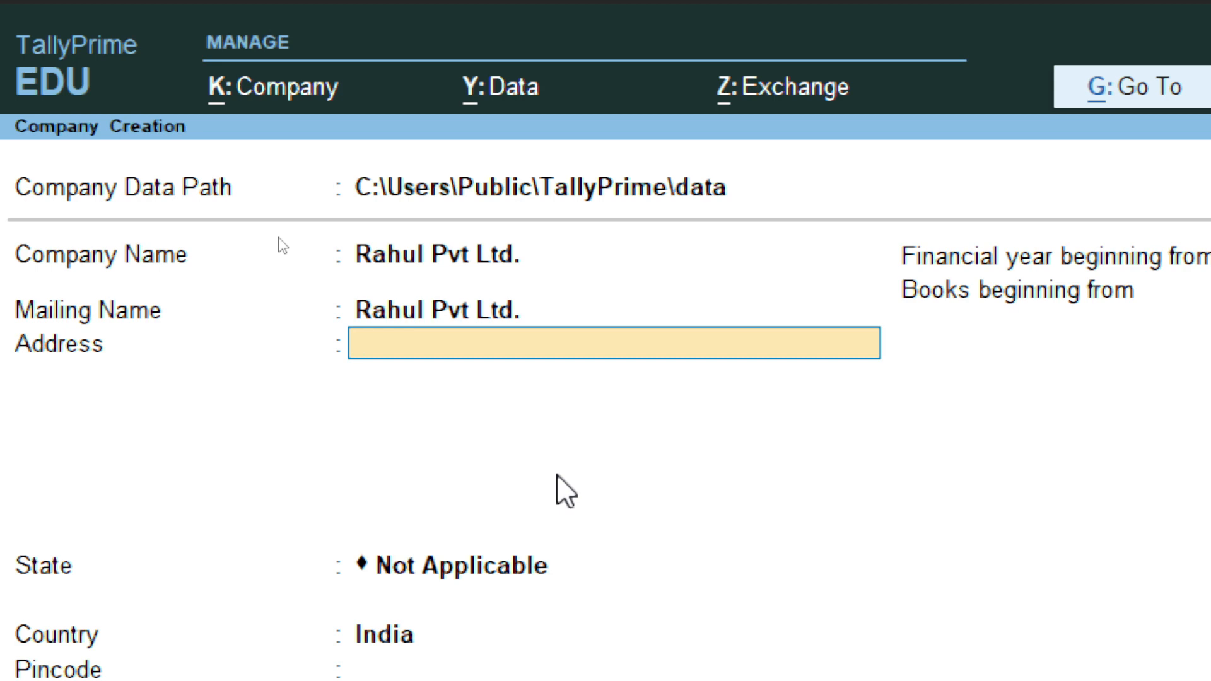
Step: Enter the company's three address lines and choose Bihar as the state
{"action": "type", "text": "Gandhi Chowk"}
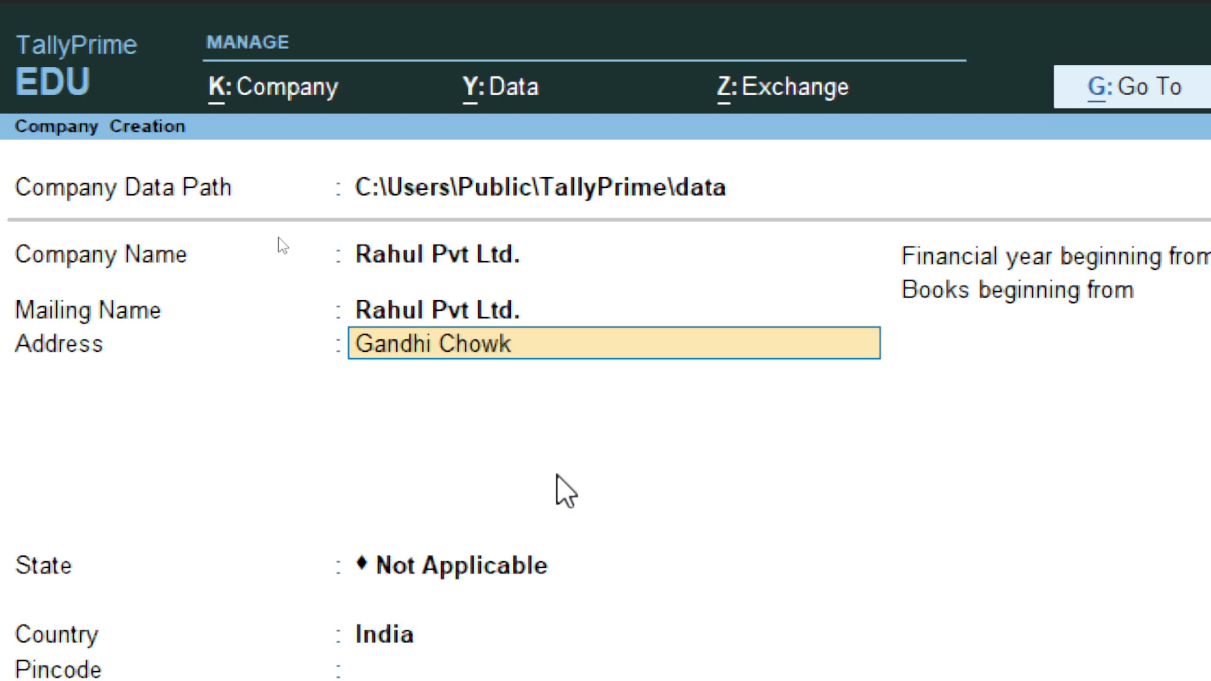
{"action": "key", "text": "Return"}
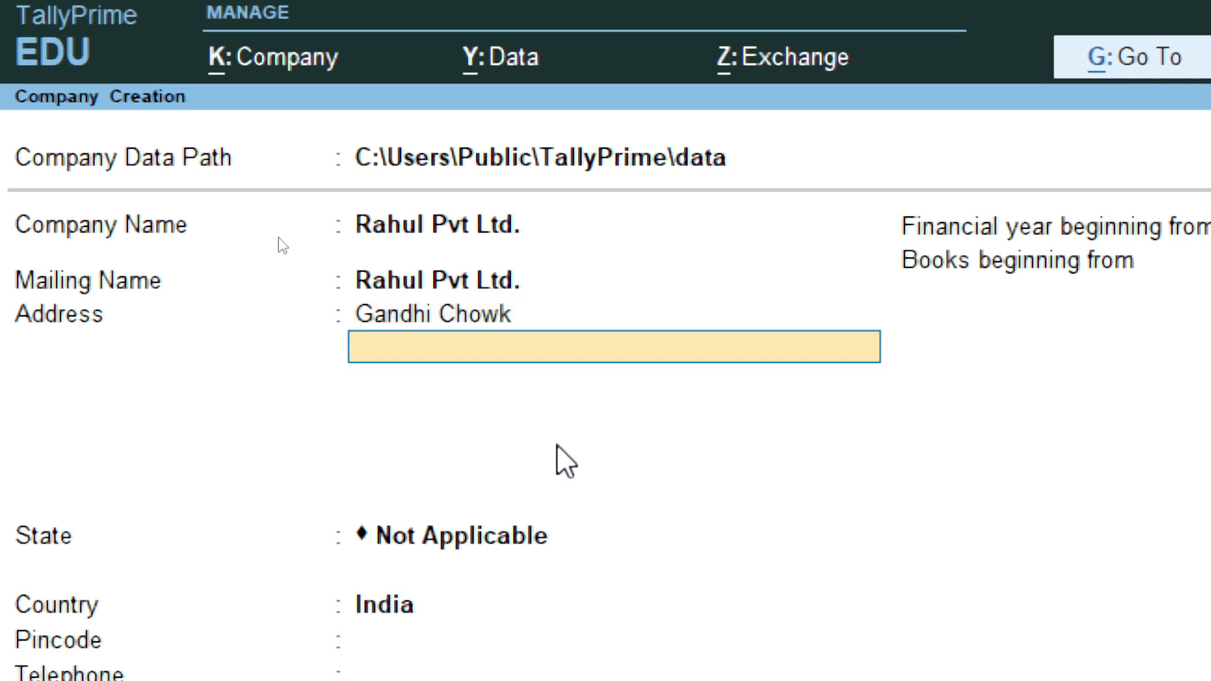
{"action": "type", "text": "Chapra Sa"}
{"action": "key", "text": "BackSpace"}
{"action": "key", "text": "BackSpace"}
{"action": "key", "text": "BackSpace"}
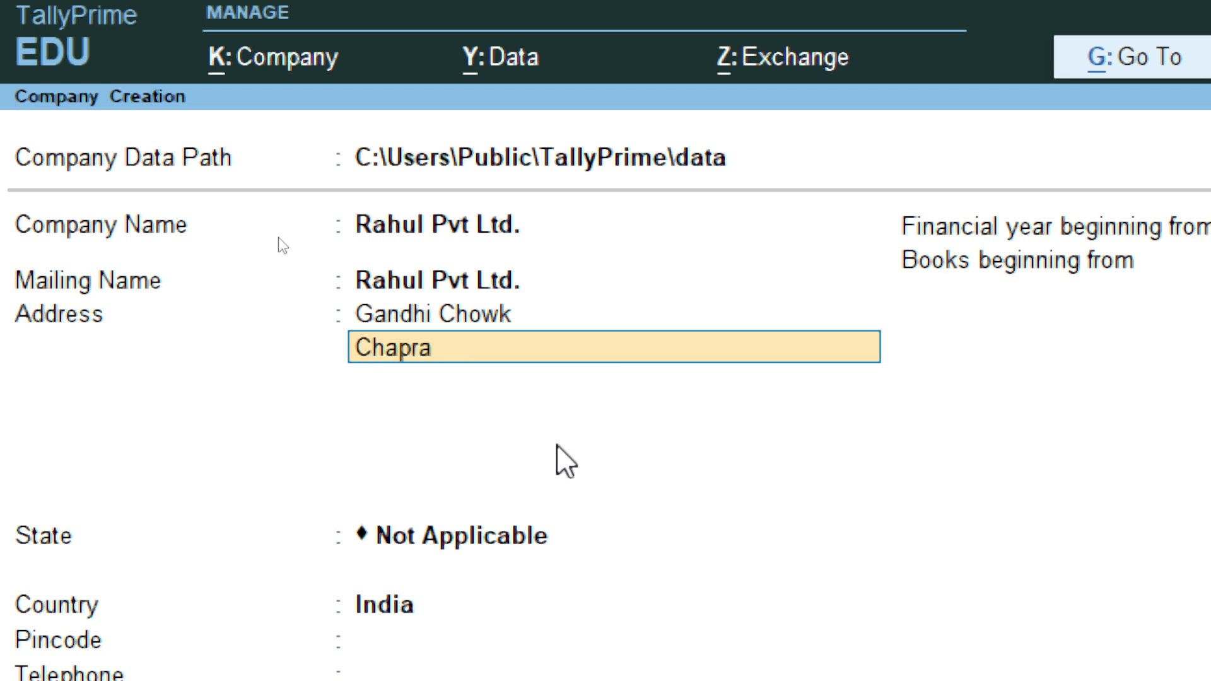
{"action": "key", "text": "Return"}
{"action": "type", "text": "Saran"}
{"action": "key", "text": "Return"}
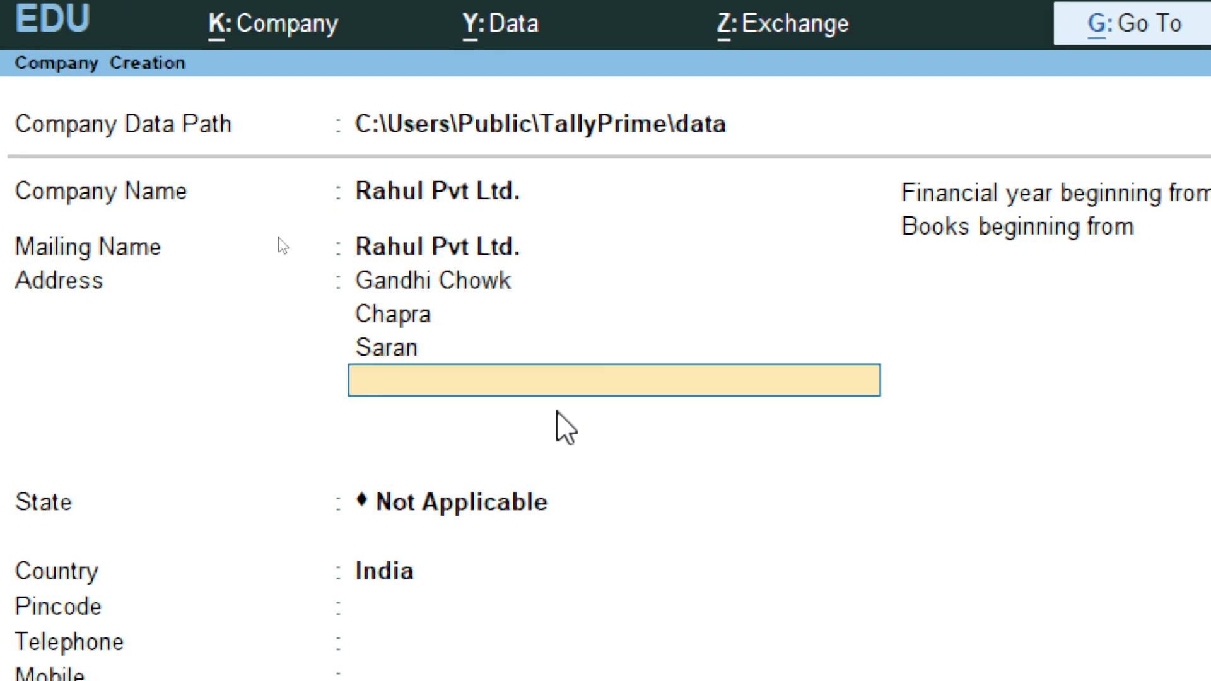
{"action": "key", "text": "Return"}
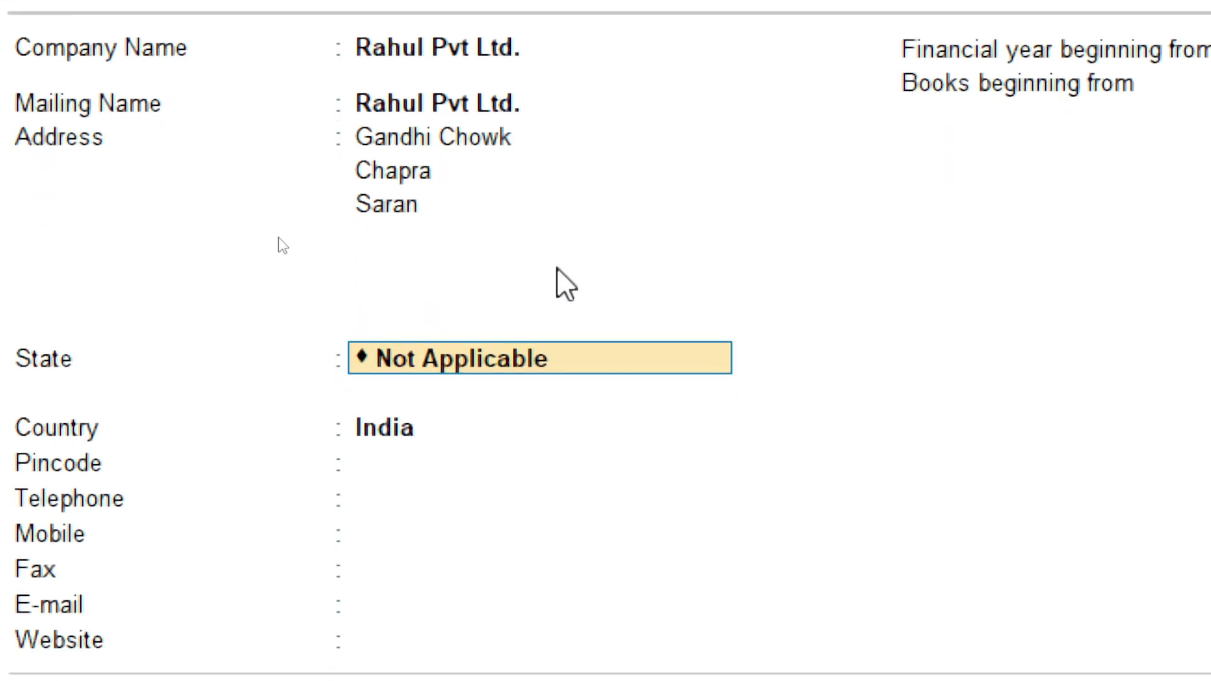
{"action": "type", "text": "B"}
{"action": "key", "text": "Return"}
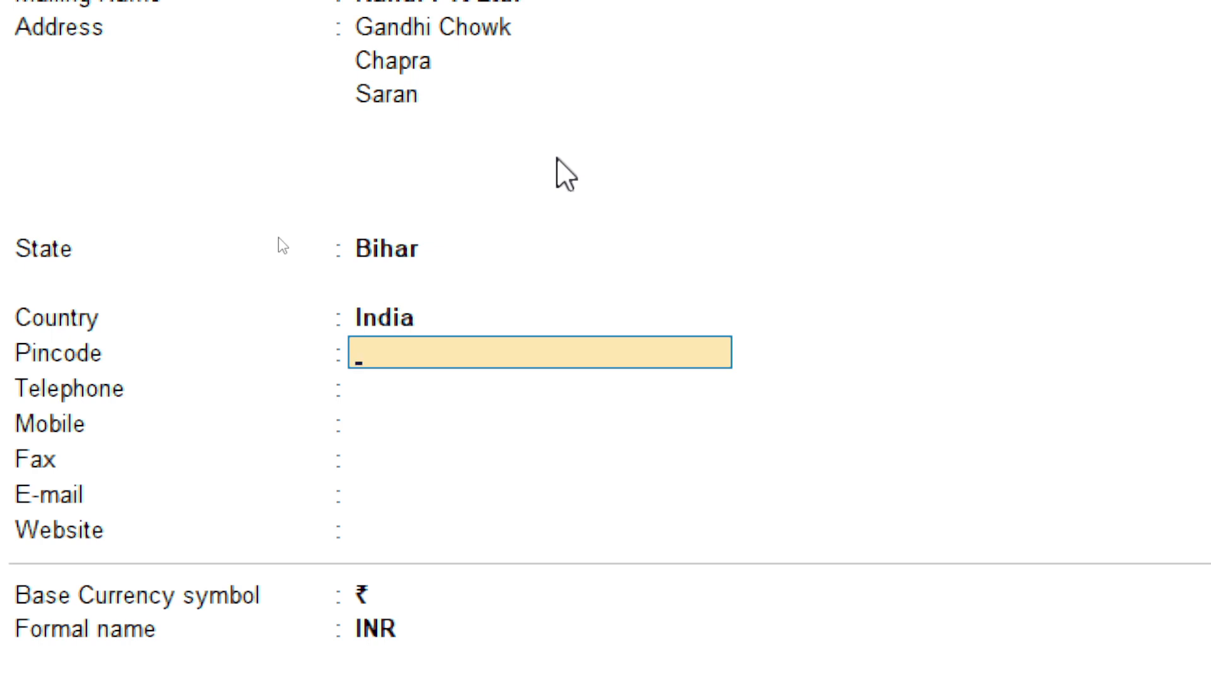
Step: Enter the company's pincode and mobile number, skipping telephone, fax, e-mail and website
{"action": "type", "text": "841301"}
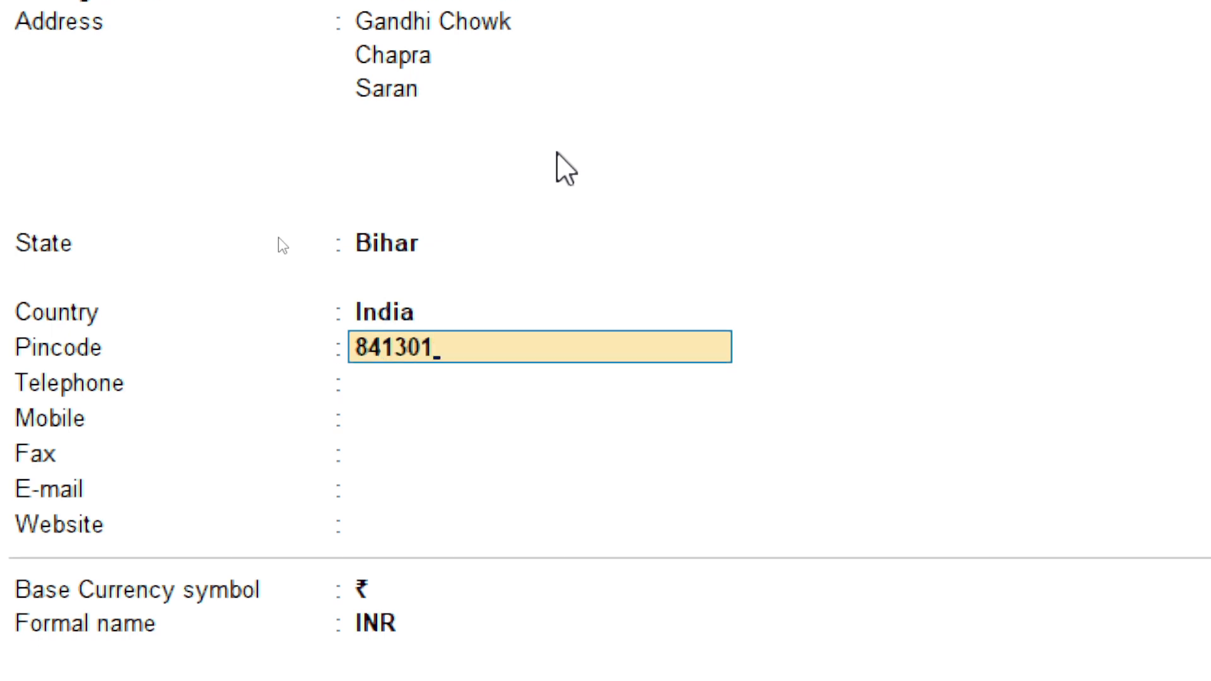
{"action": "key", "text": "Return"}
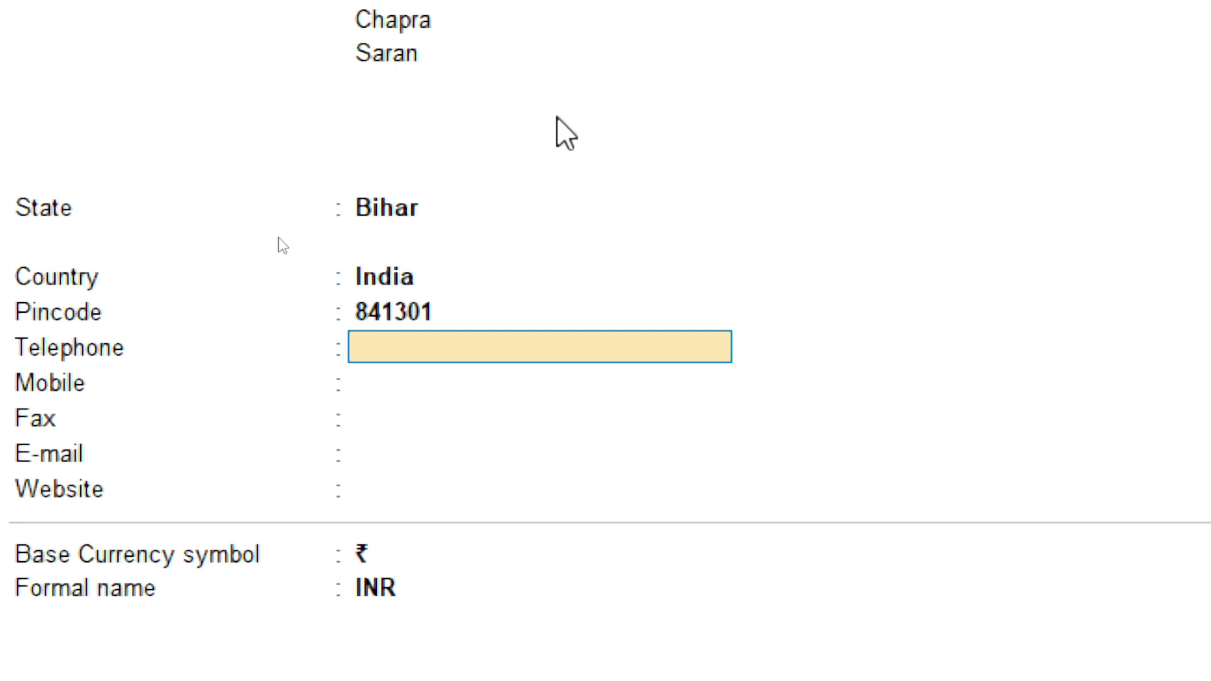
{"action": "key", "text": "Return"}
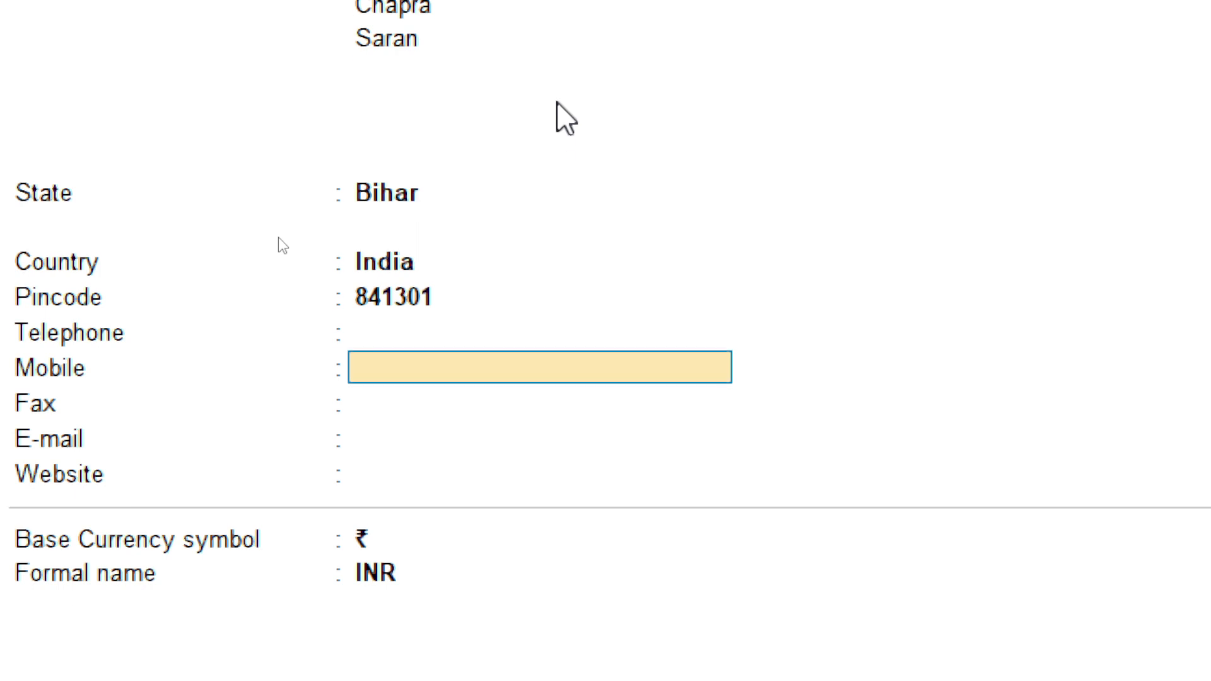
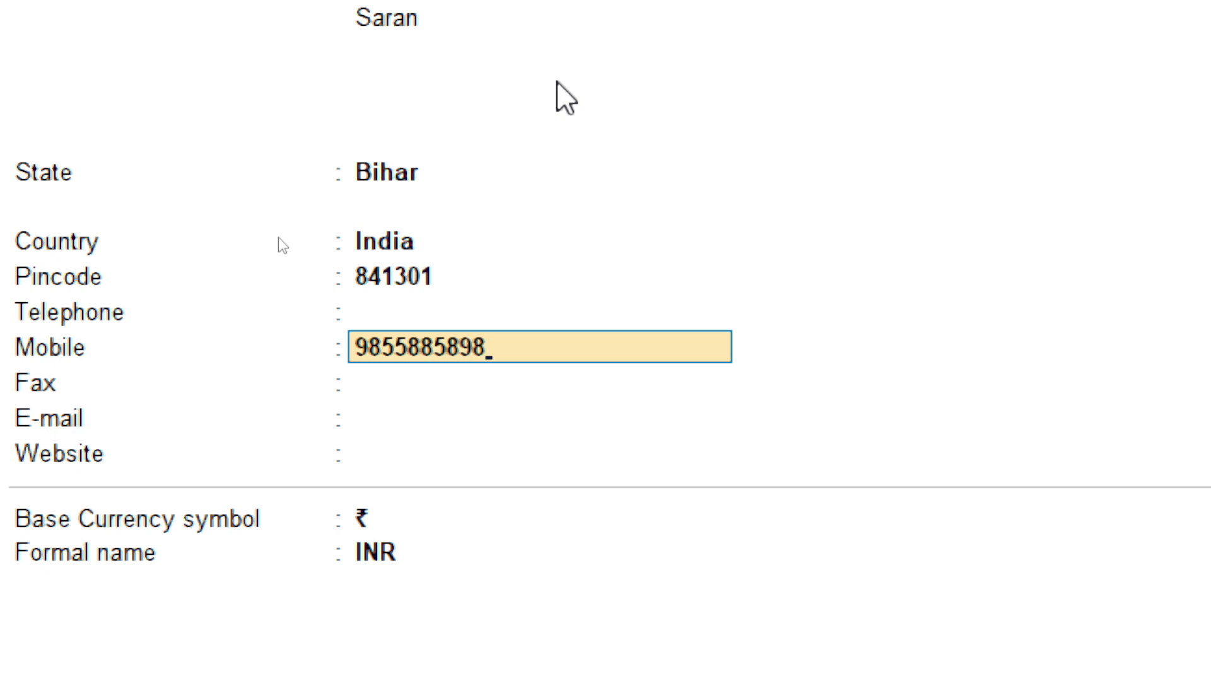
{"action": "key", "text": "Return"}
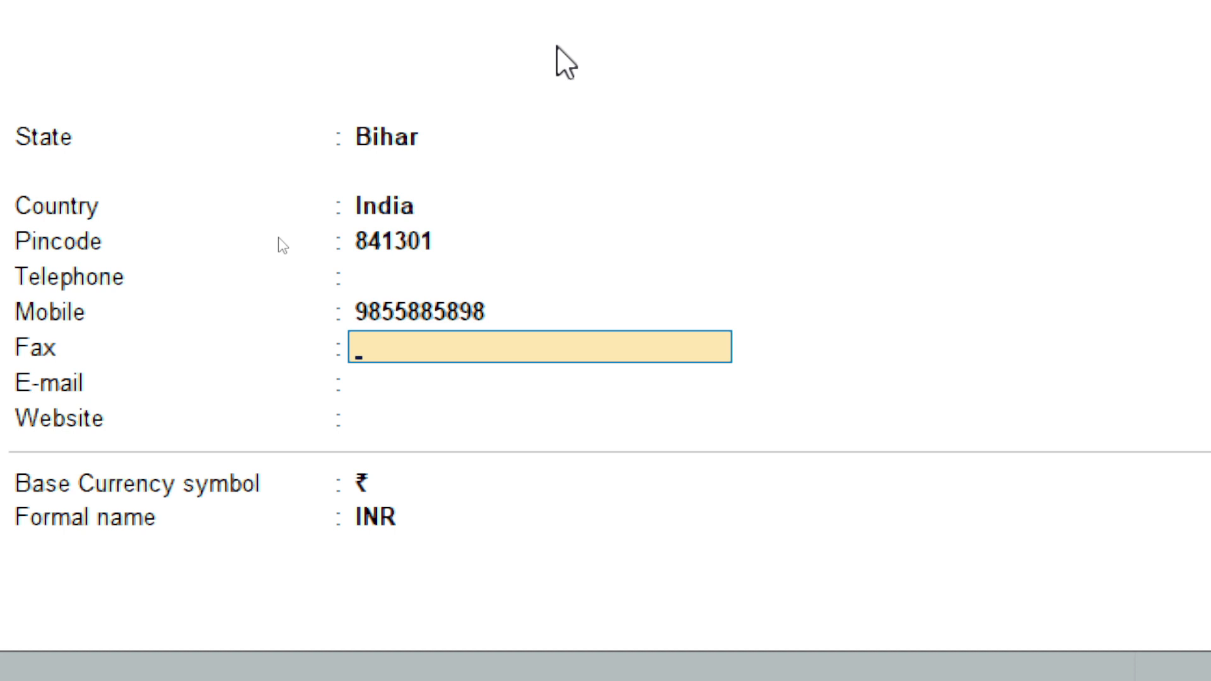
{"action": "key", "text": "Return"}
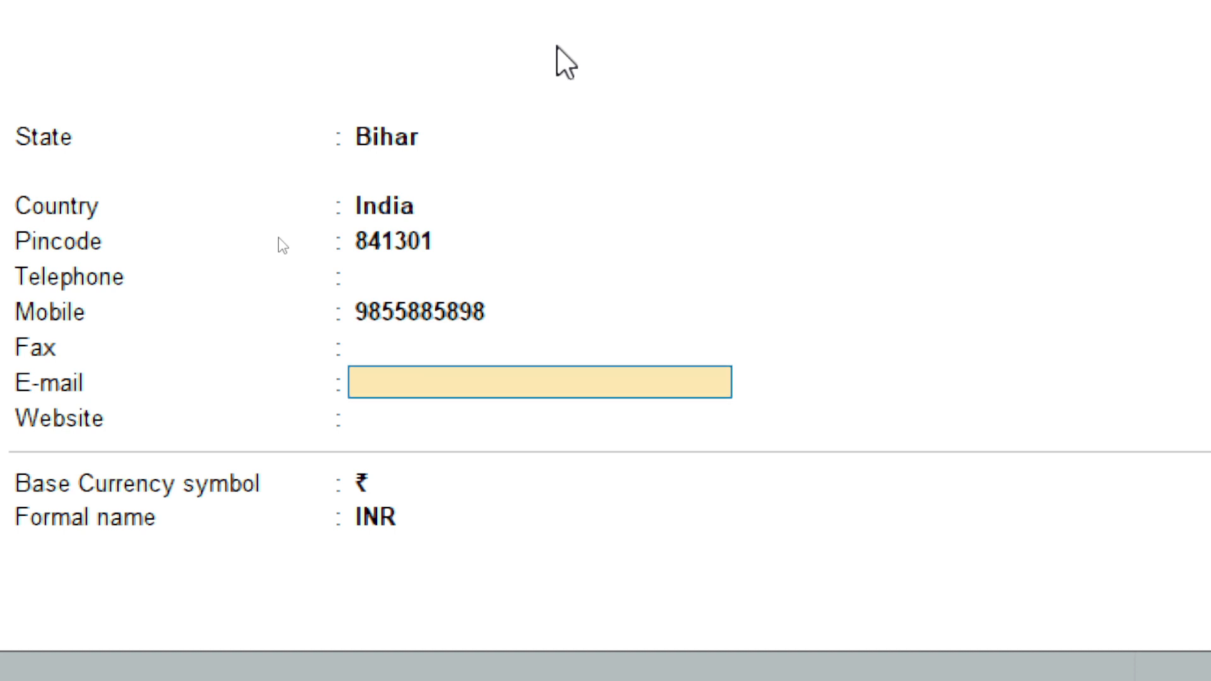
{"action": "key", "text": "Return"}
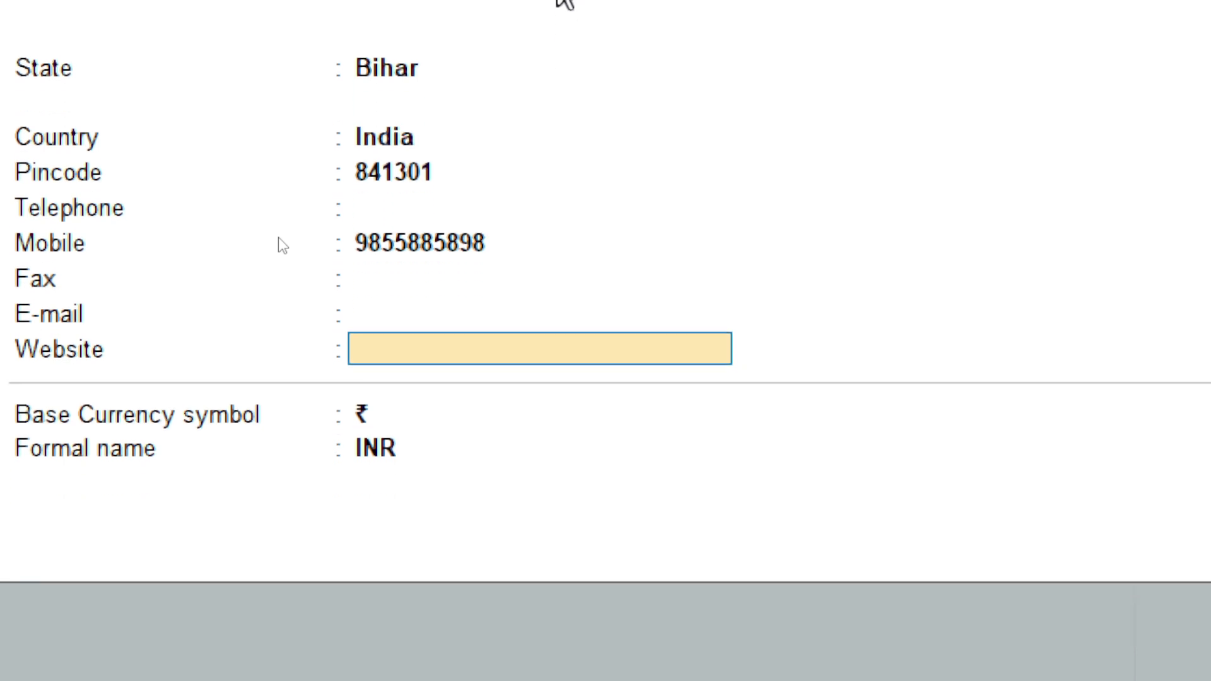
{"action": "key", "text": "Return"}
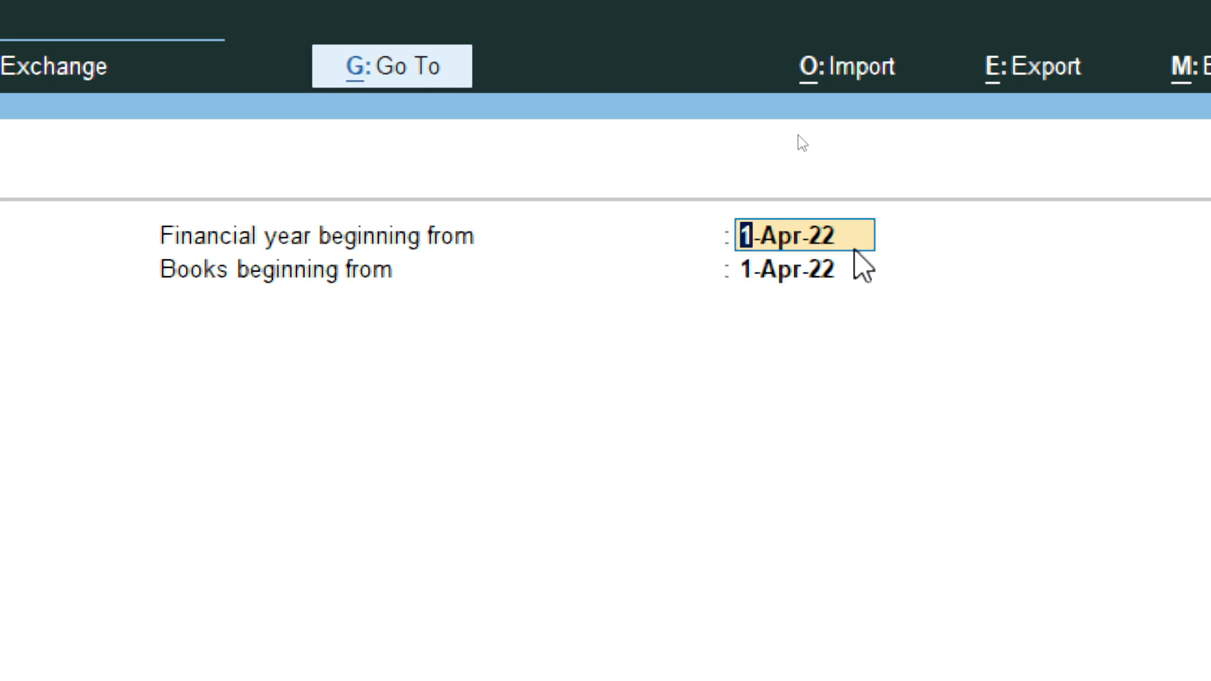
Step: Change Books beginning from to 1-12-22, leaving the financial year at 1-Apr-22
{"action": "key", "text": "Return"}
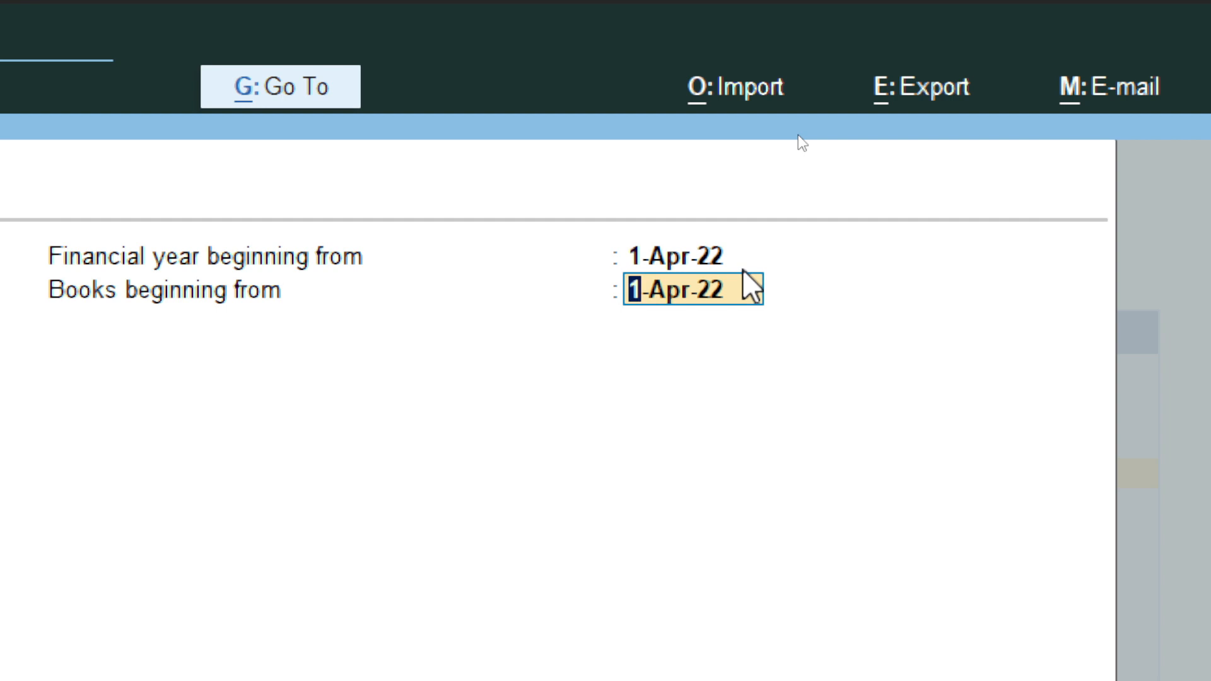
{"action": "type", "text": "1-12-22"}
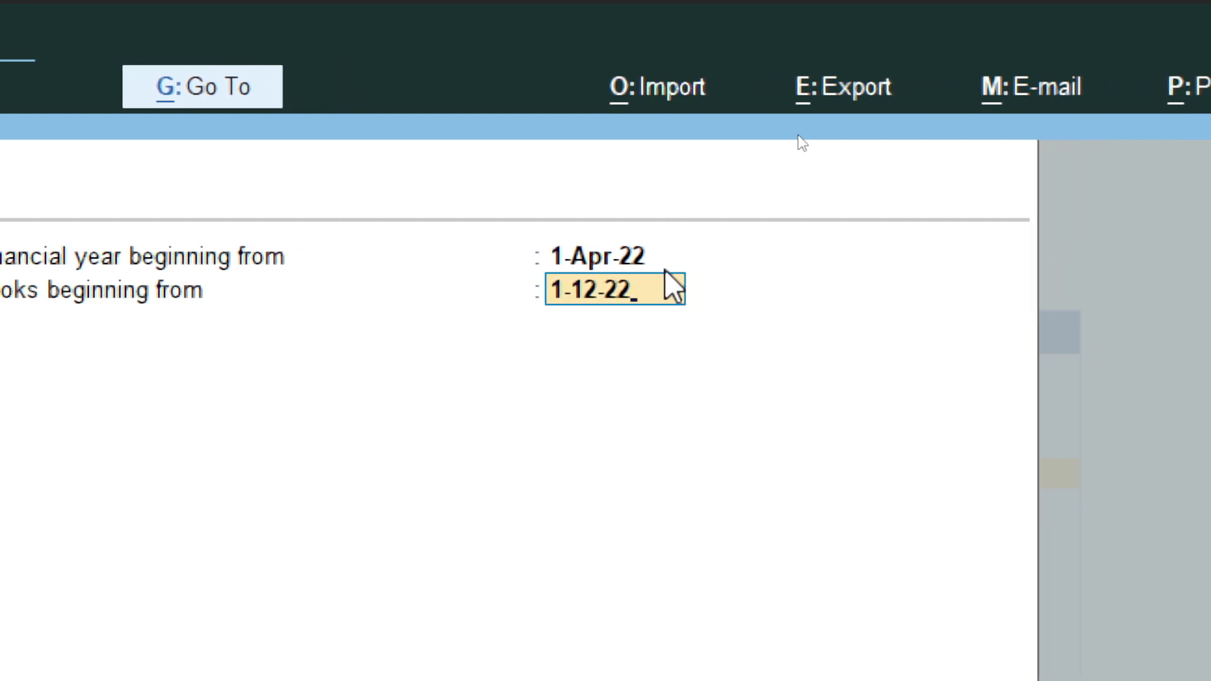
{"action": "key", "text": "Return"}
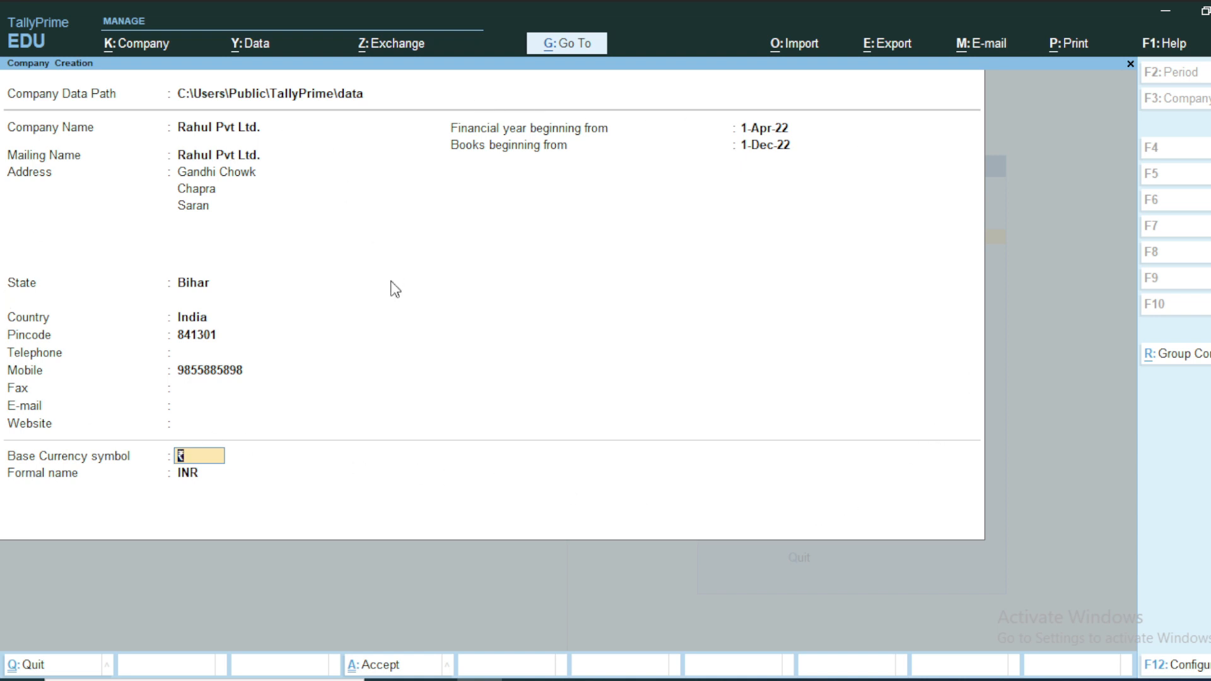
Step: Keep the rupee currency symbol and formal name, then accept creating Rahul Pvt Ltd
{"action": "key", "text": "Return"}
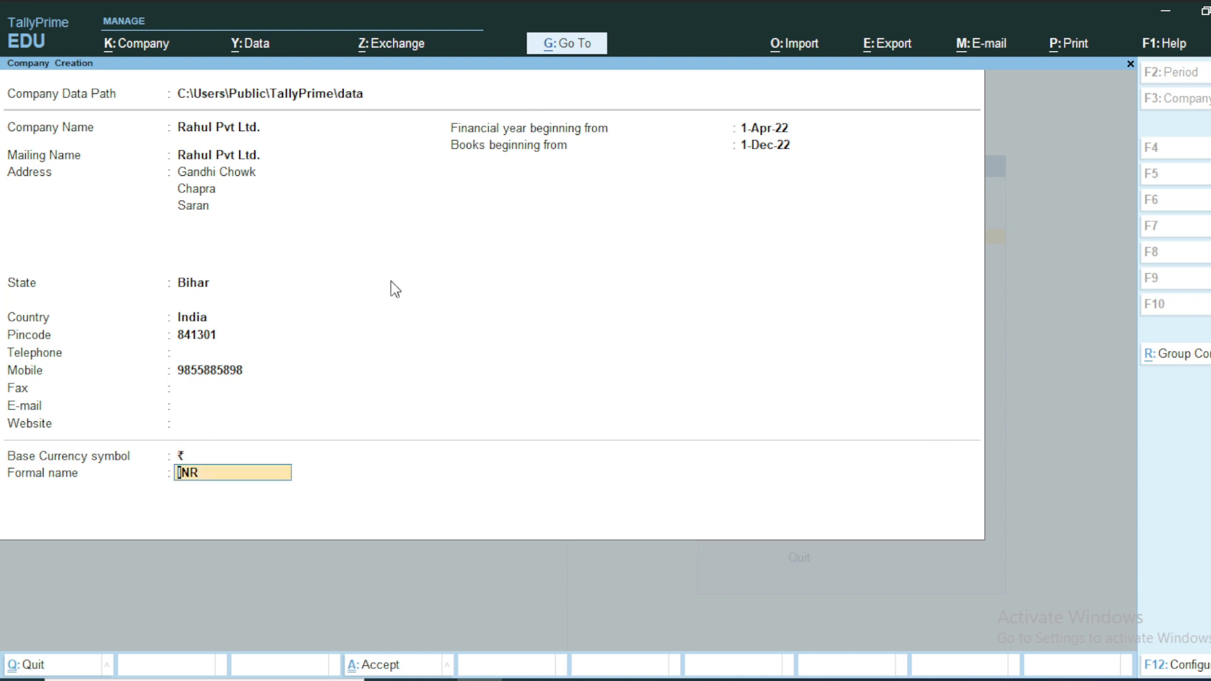
{"action": "key", "text": "Return"}
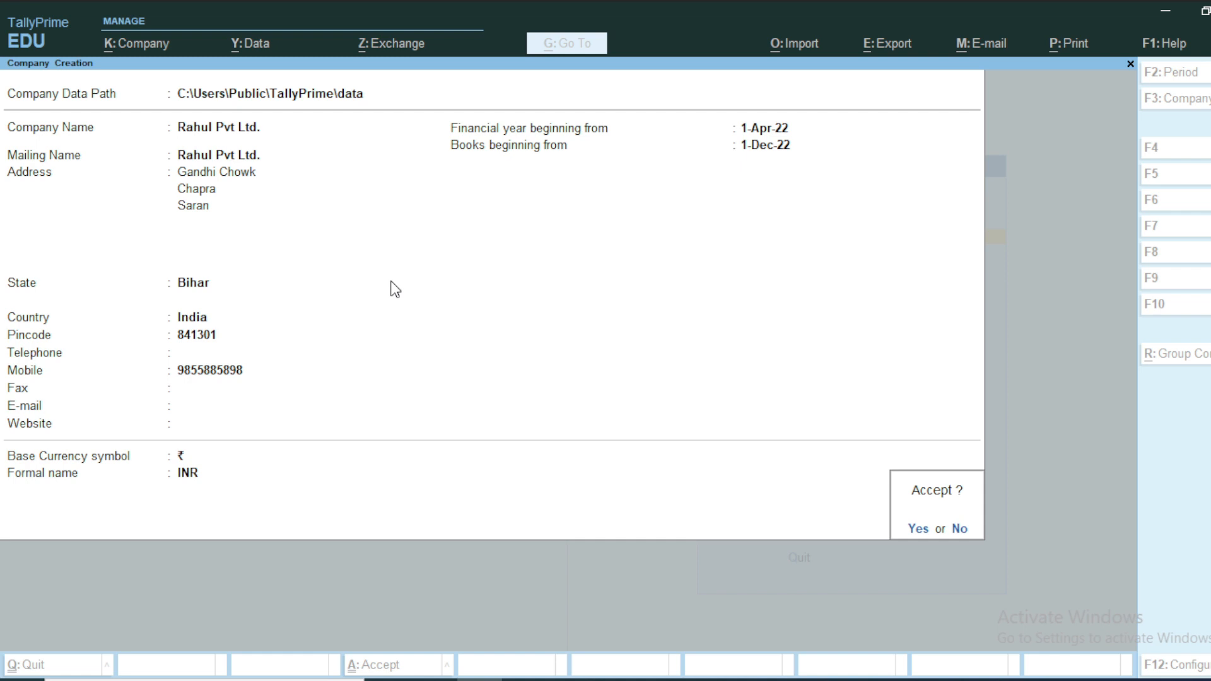
{"action": "key", "text": "Return"}
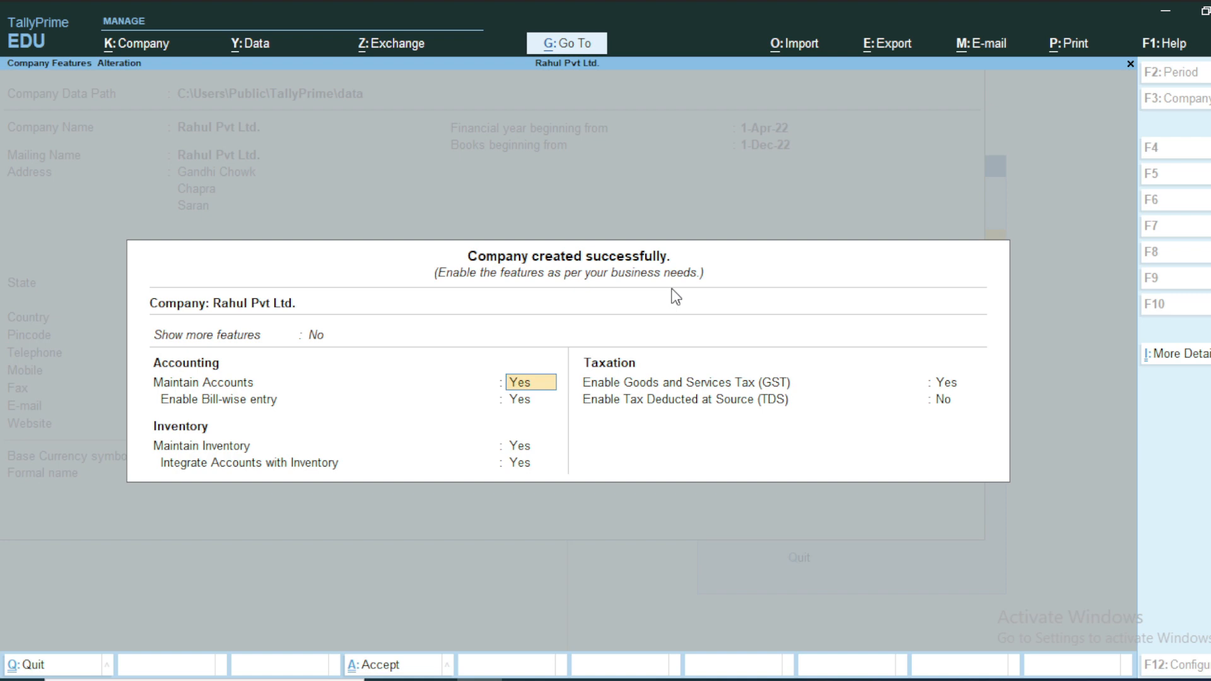
Step: Accept the default Company Features screen (GST enabled, TDS disabled) with Ctrl+A
{"action": "key", "text": "ctrl+a"}
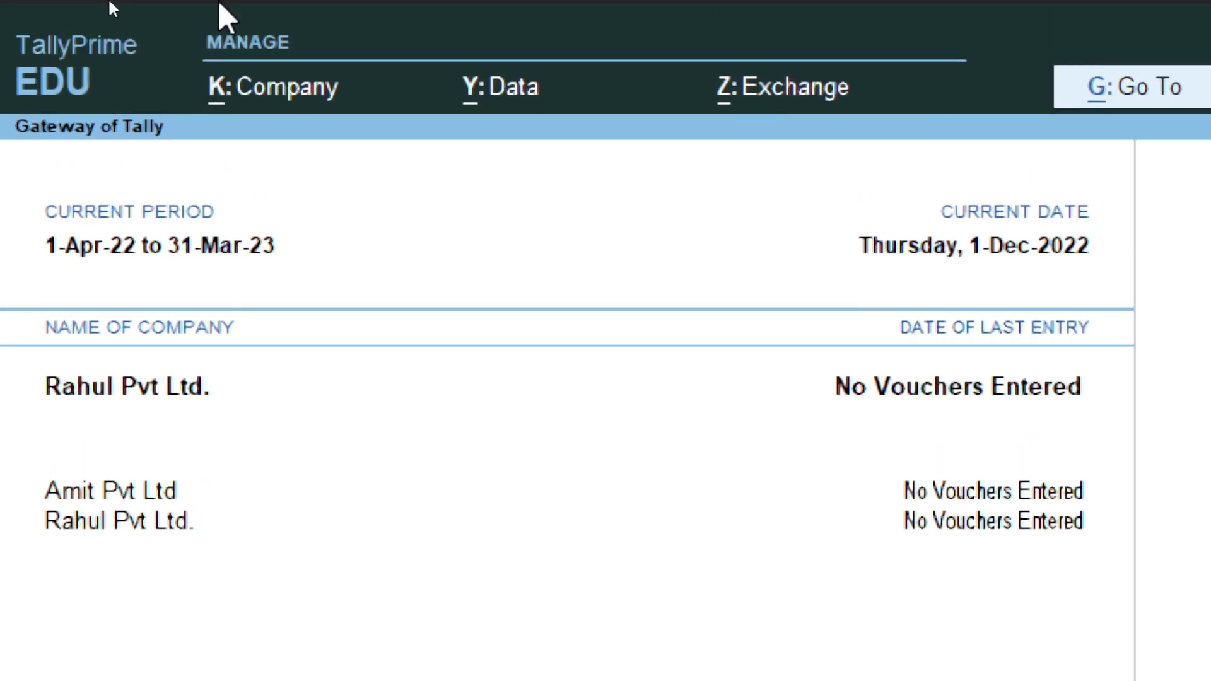
Step: Open Rahul Pvt Ltd. in Company Alteration from the K: Company menu's company list
{"action": "left_click", "coordinate": [270, 91]}
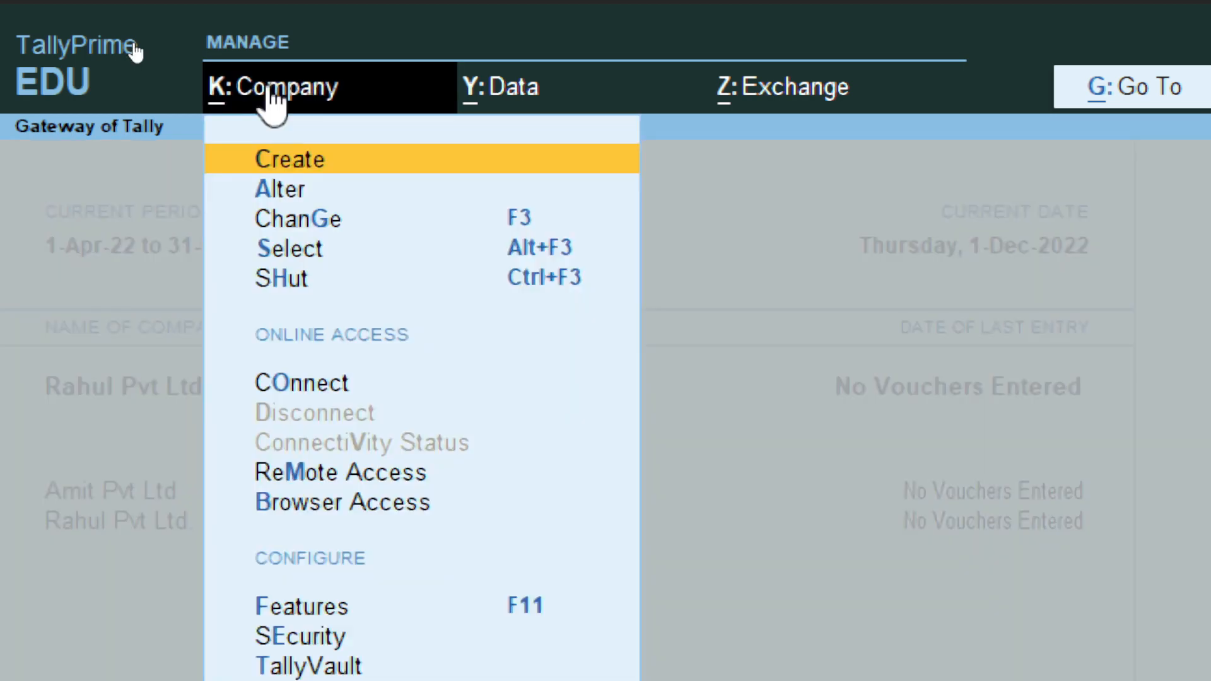
{"action": "left_click", "coordinate": [273, 194]}
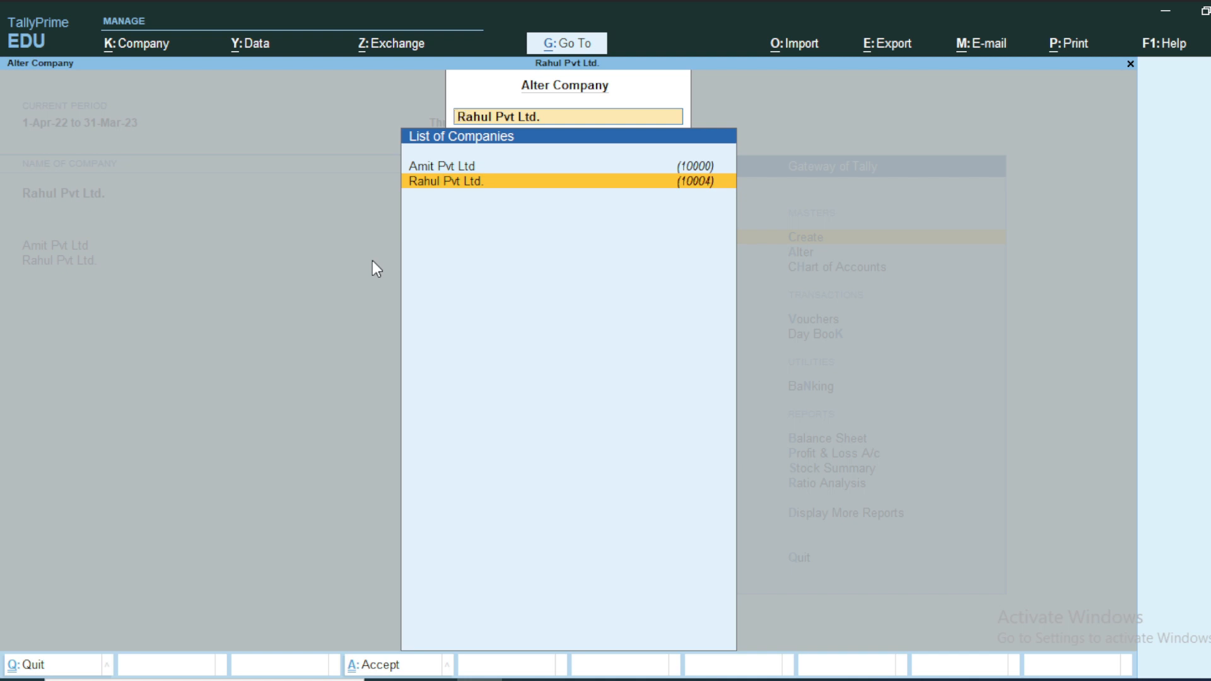
{"action": "key", "text": "Return"}
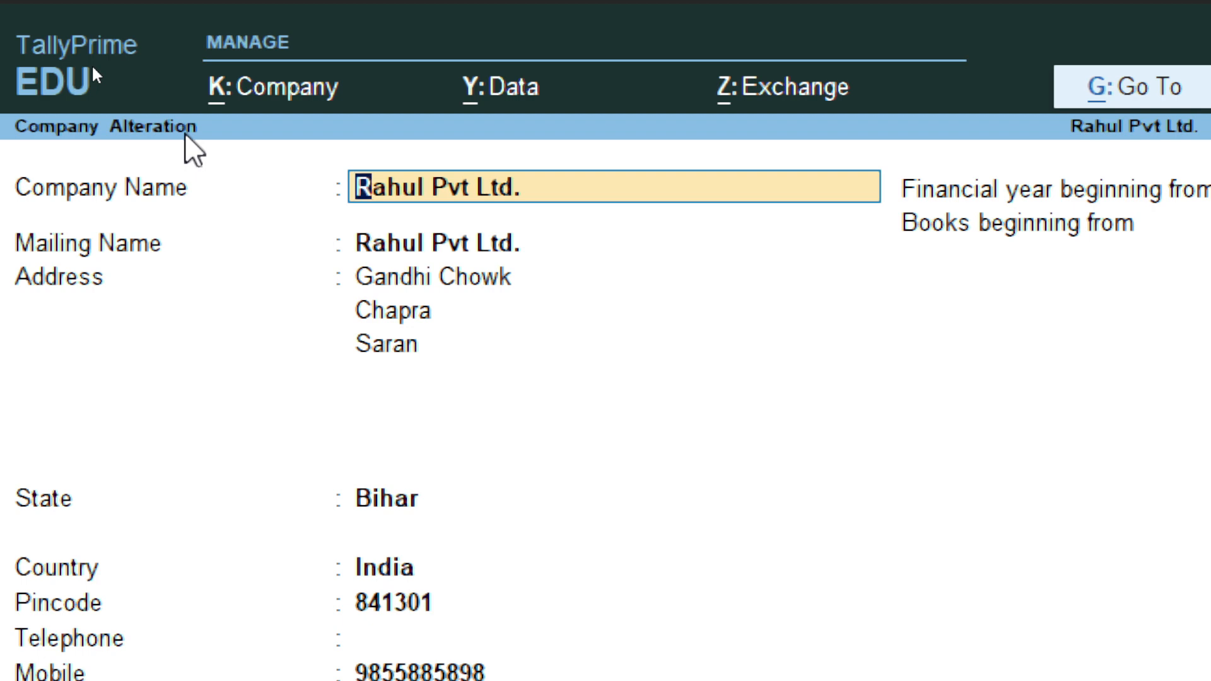
Step: Retype Rahul Pvt Ltd.'s mailing name and first address line with the new values
{"action": "key", "text": "Return"}
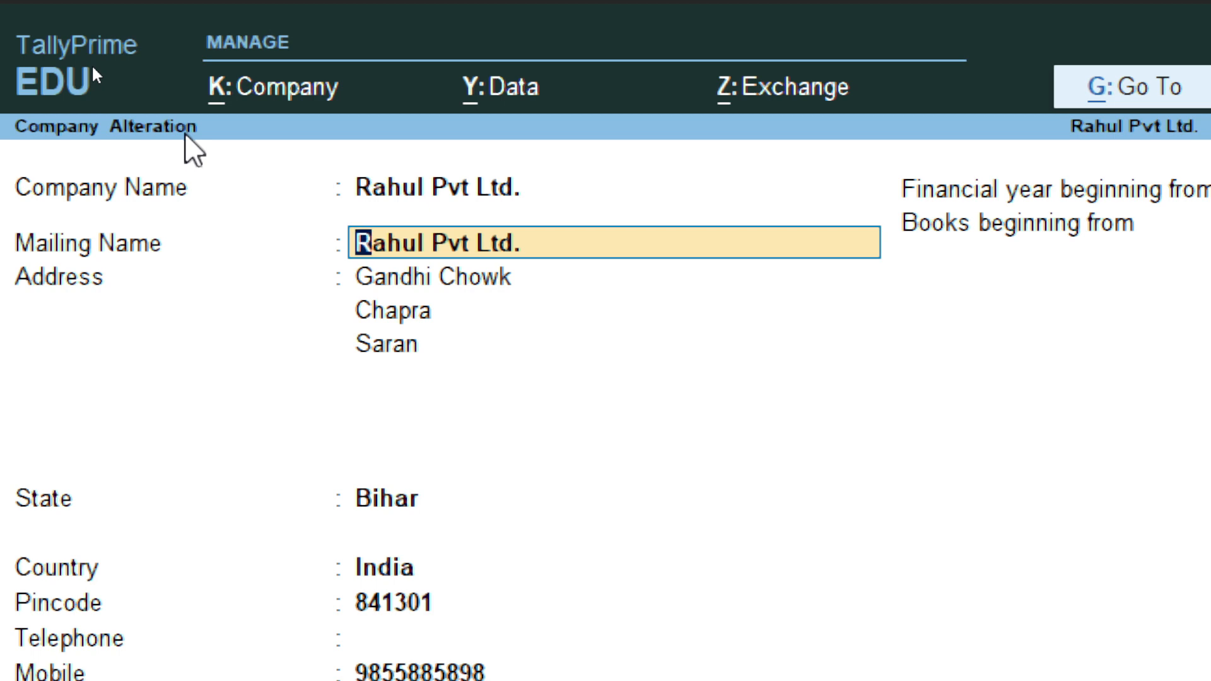
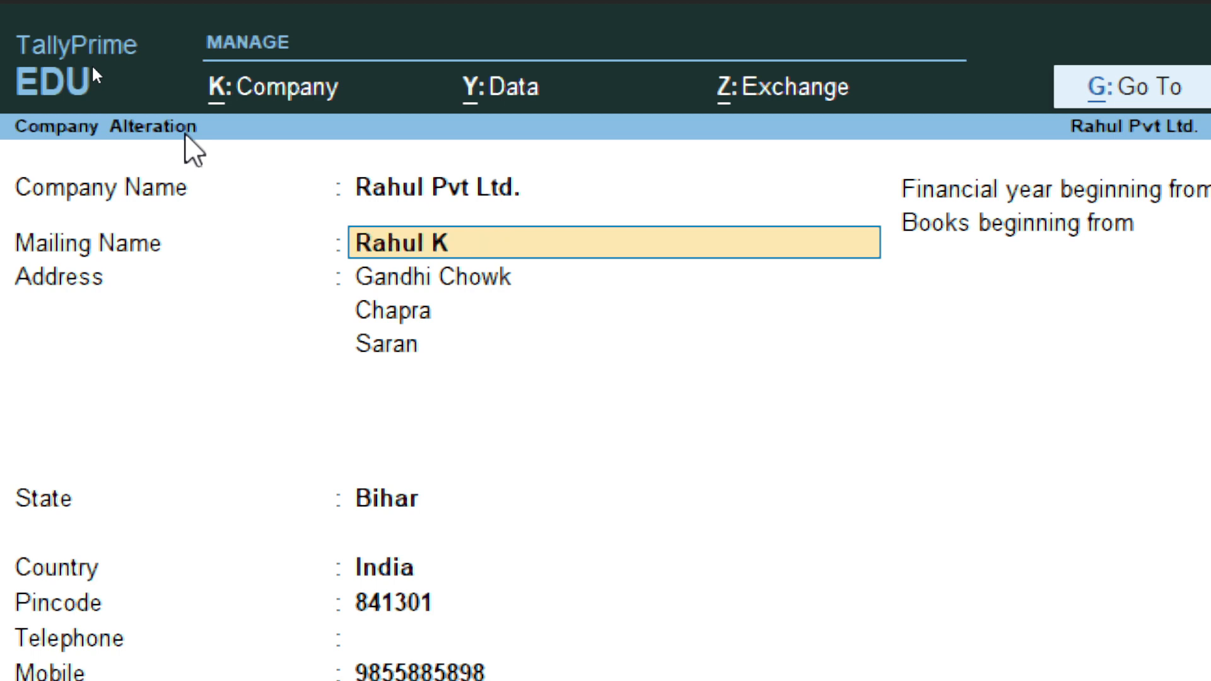
{"action": "key", "text": "Return"}
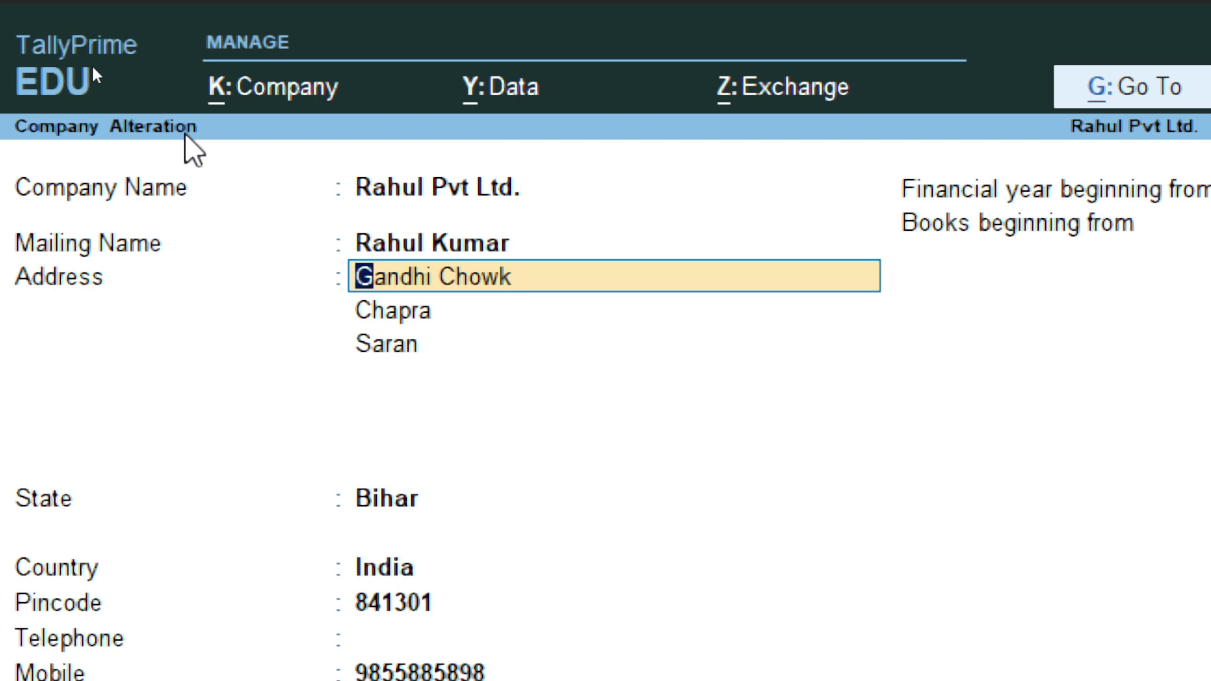
{"action": "type", "text": "Nehru Chowk"}
{"action": "key", "text": "Return"}
{"action": "key", "text": "Return"}
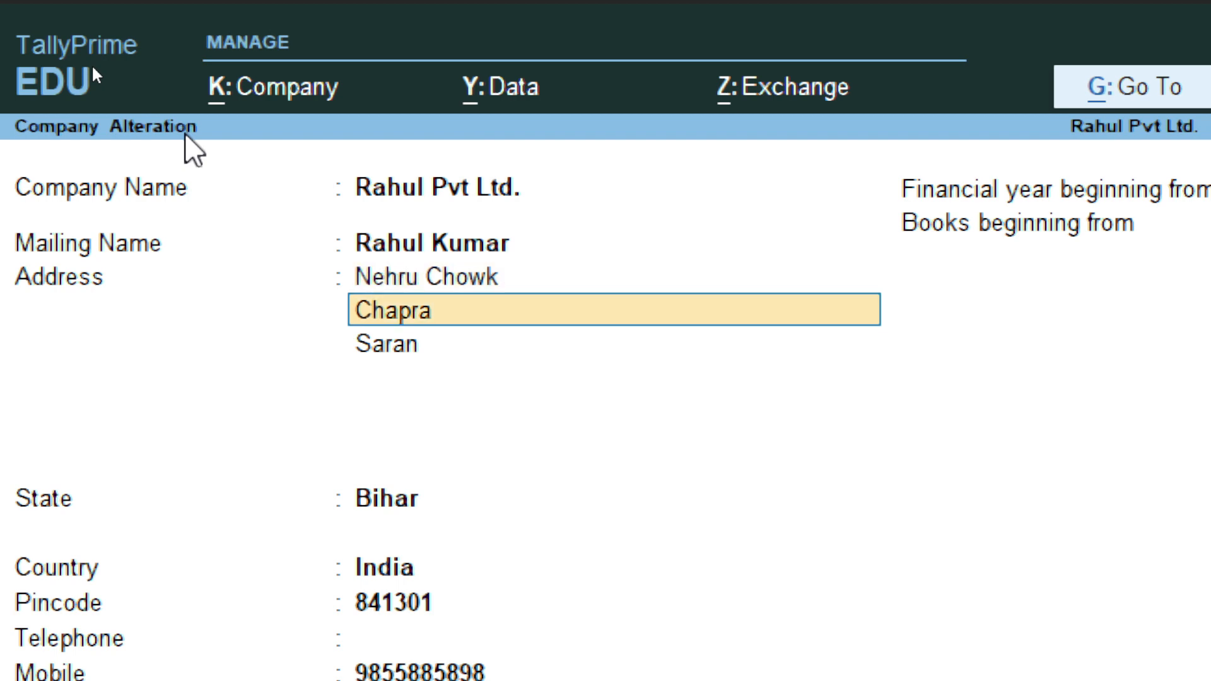
Step: Enter the new mobile number and start entering the new e-mail address
{"action": "key", "text": "Return"}
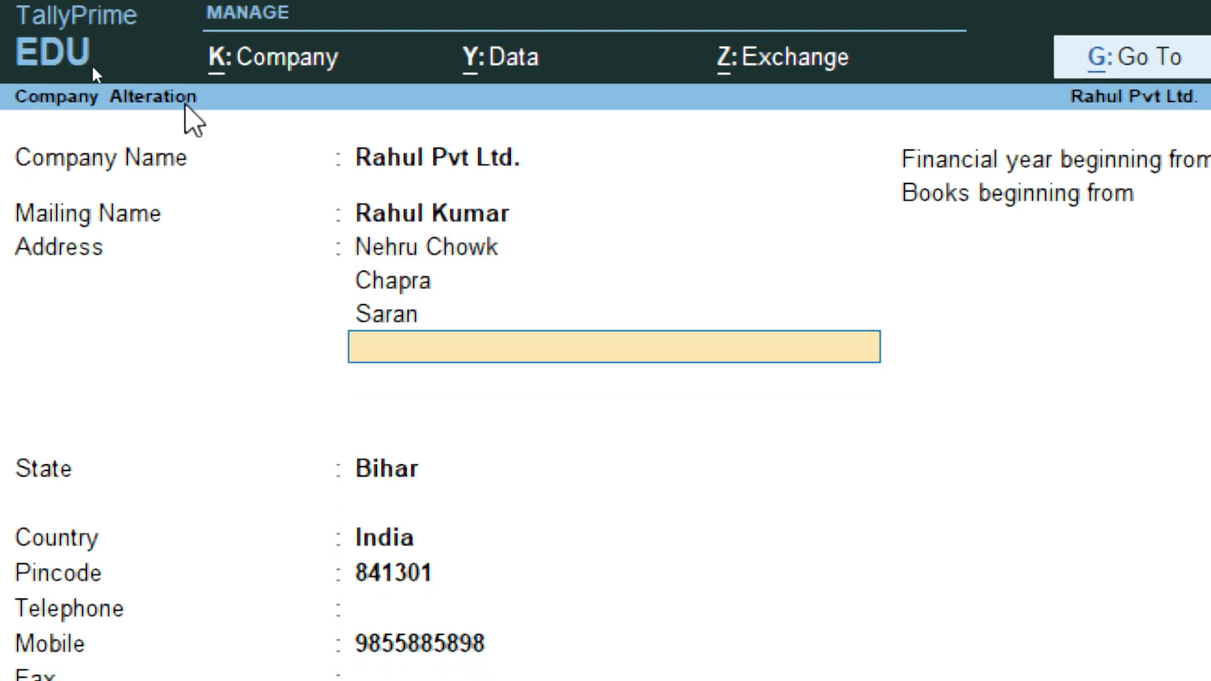
{"action": "key", "text": "Return"}
{"action": "key", "text": "Return"}
{"action": "key", "text": "Return"}
{"action": "key", "text": "Return"}
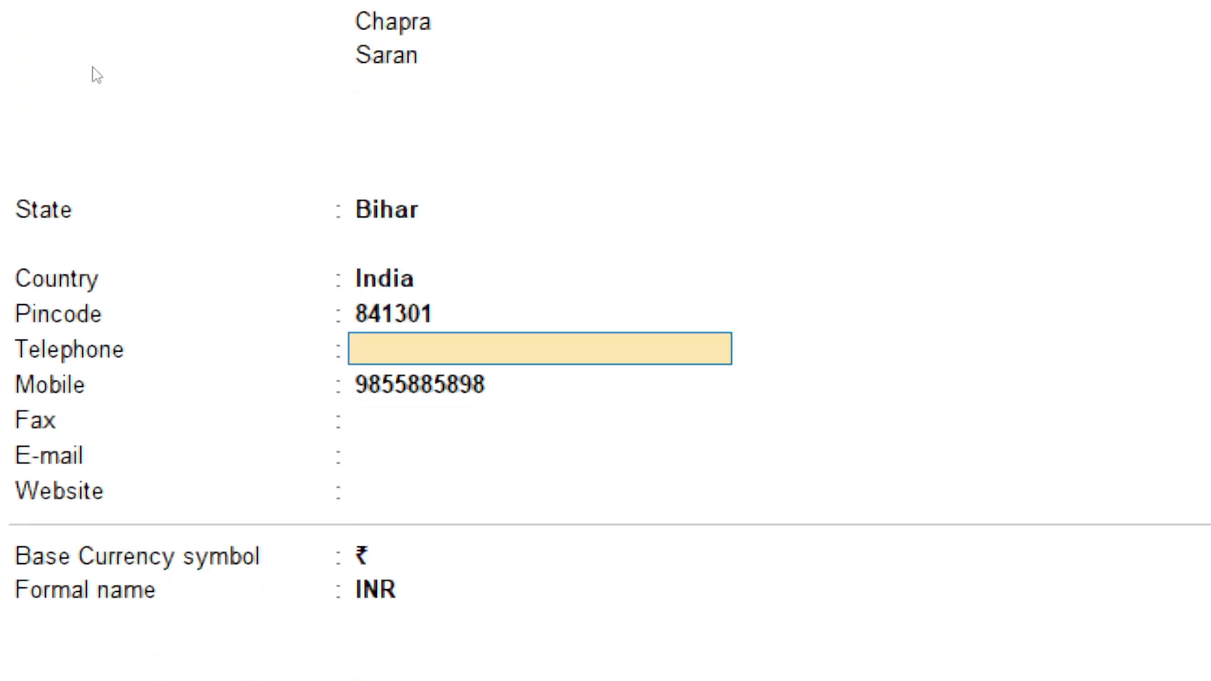
{"action": "key", "text": "Return"}
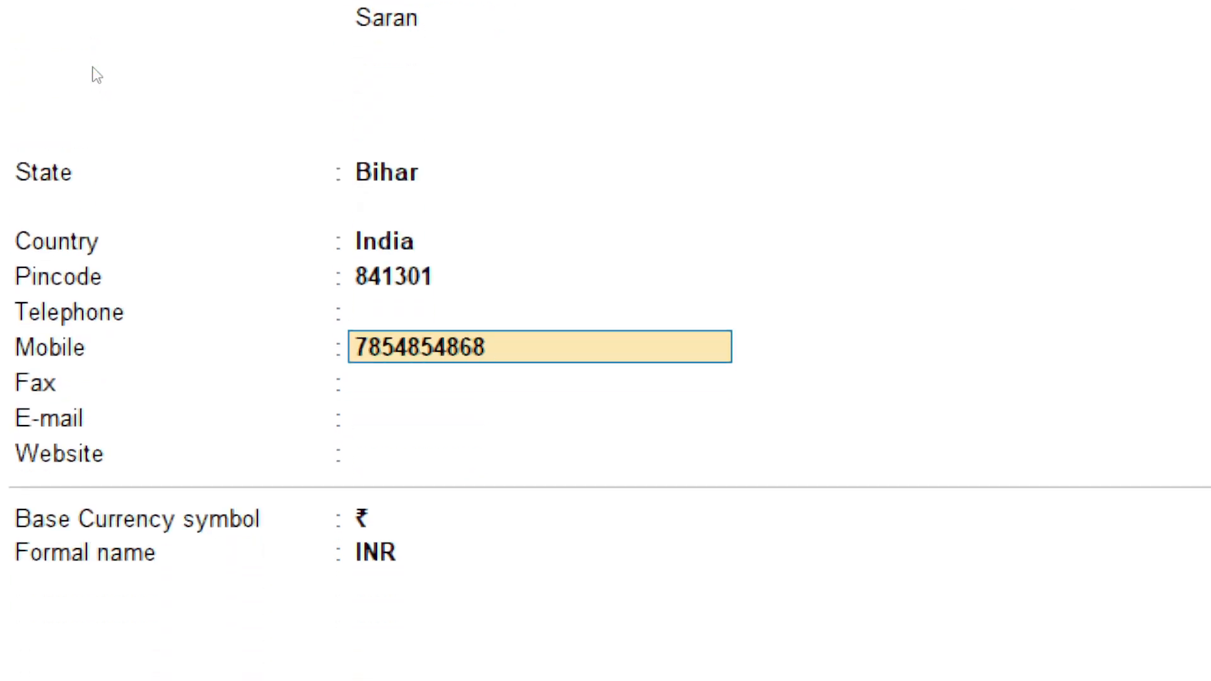
{"action": "key", "text": "Return"}
{"action": "key", "text": "Return"}
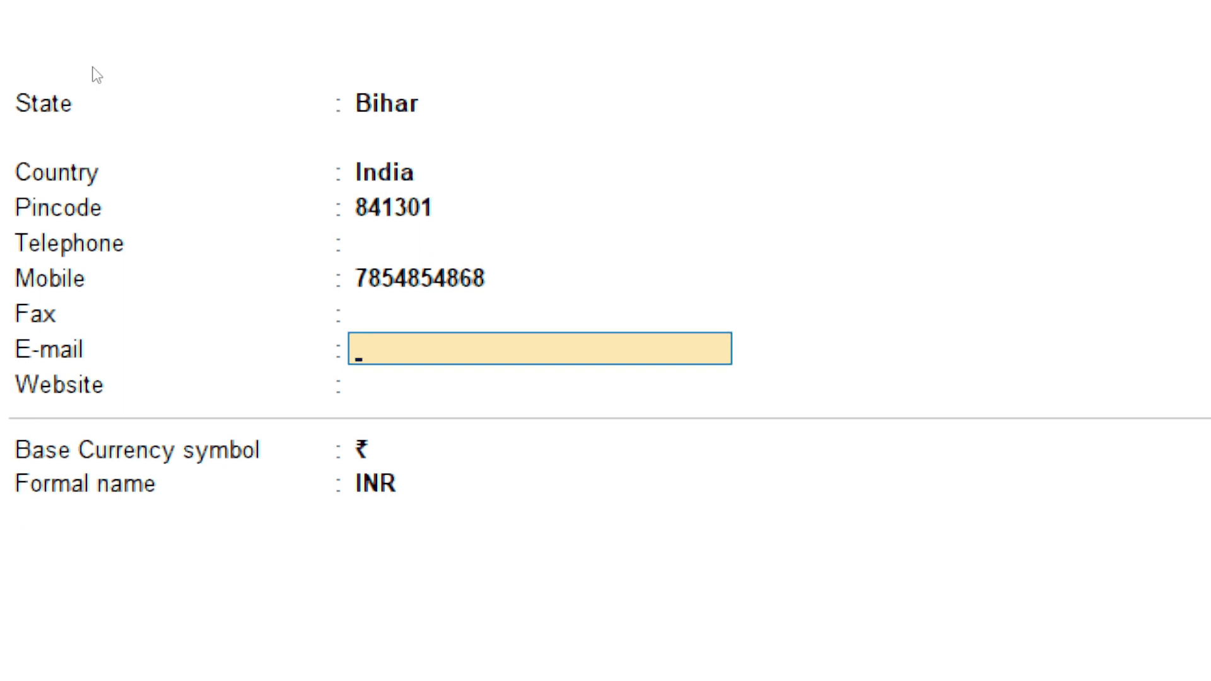
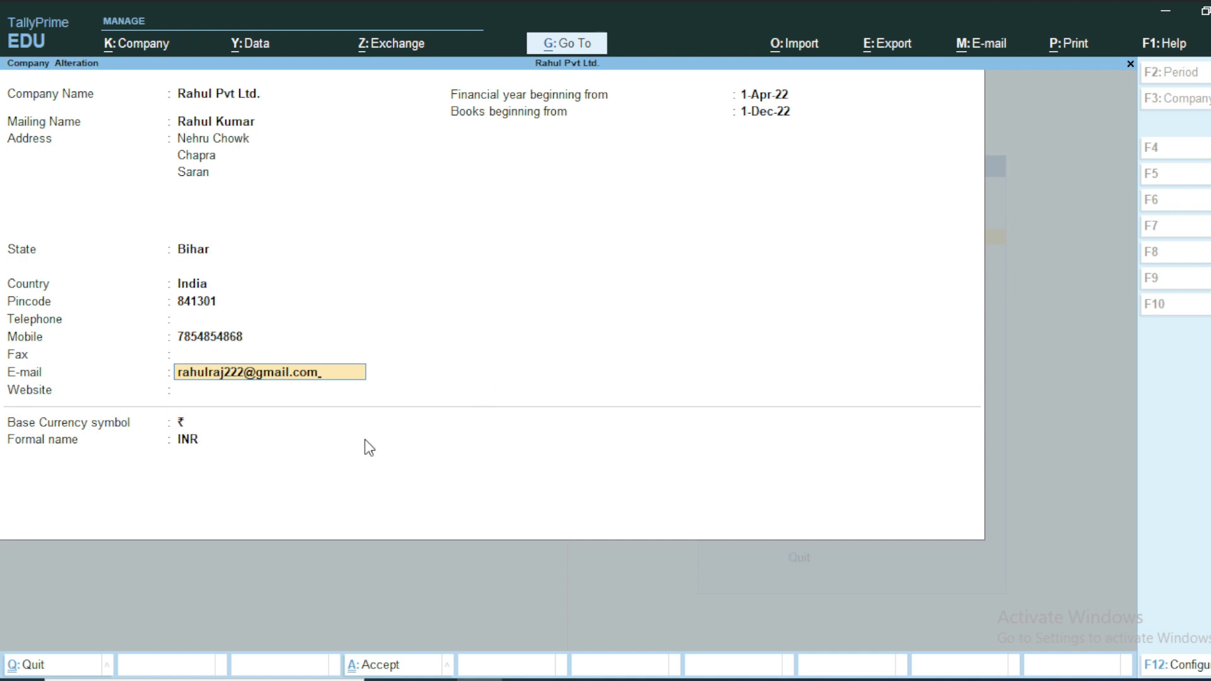
Step: Accept the company alteration with Ctrl+A, then return to the Gateway of Tally
{"action": "key", "text": "ctrl+a"}
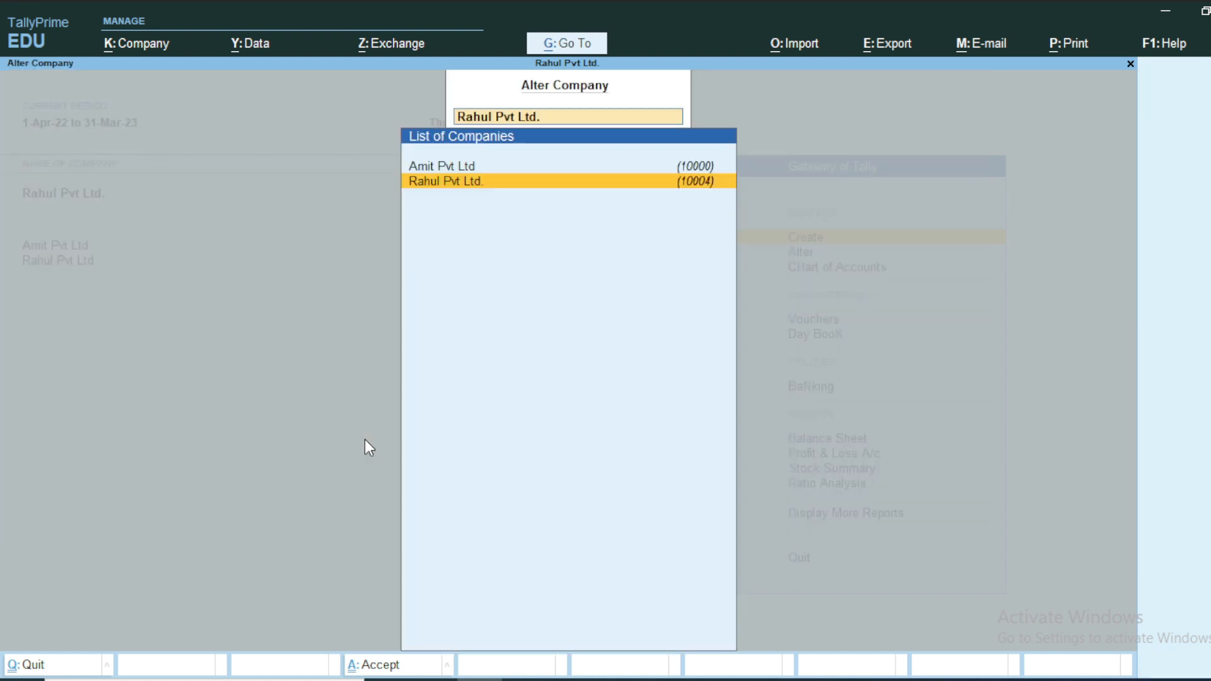
{"action": "key", "text": "Escape"}
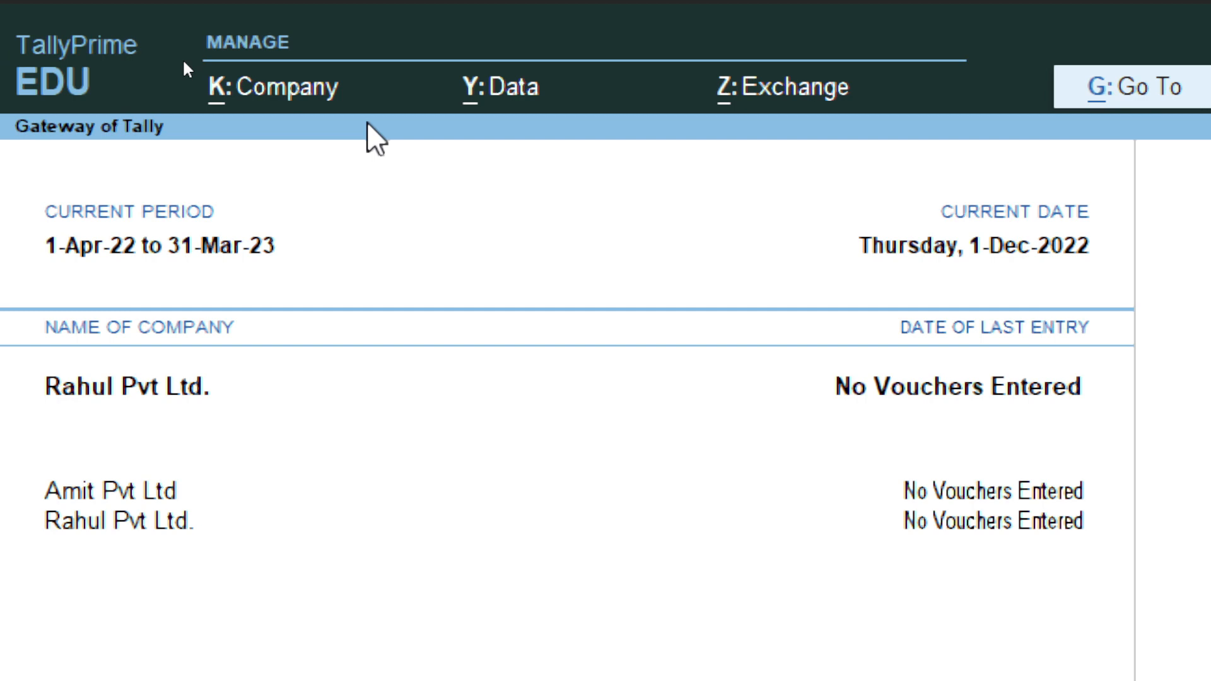
{"action": "left_click", "coordinate": [271, 91]}
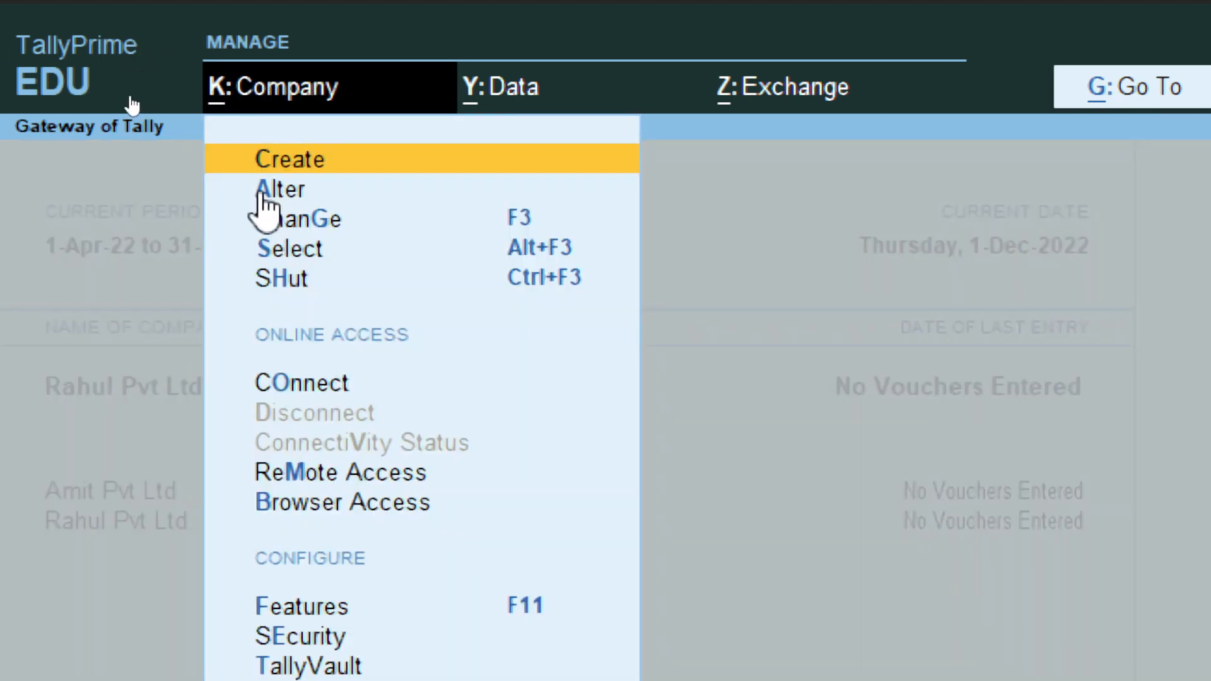
{"action": "left_click", "coordinate": [12, 316]}
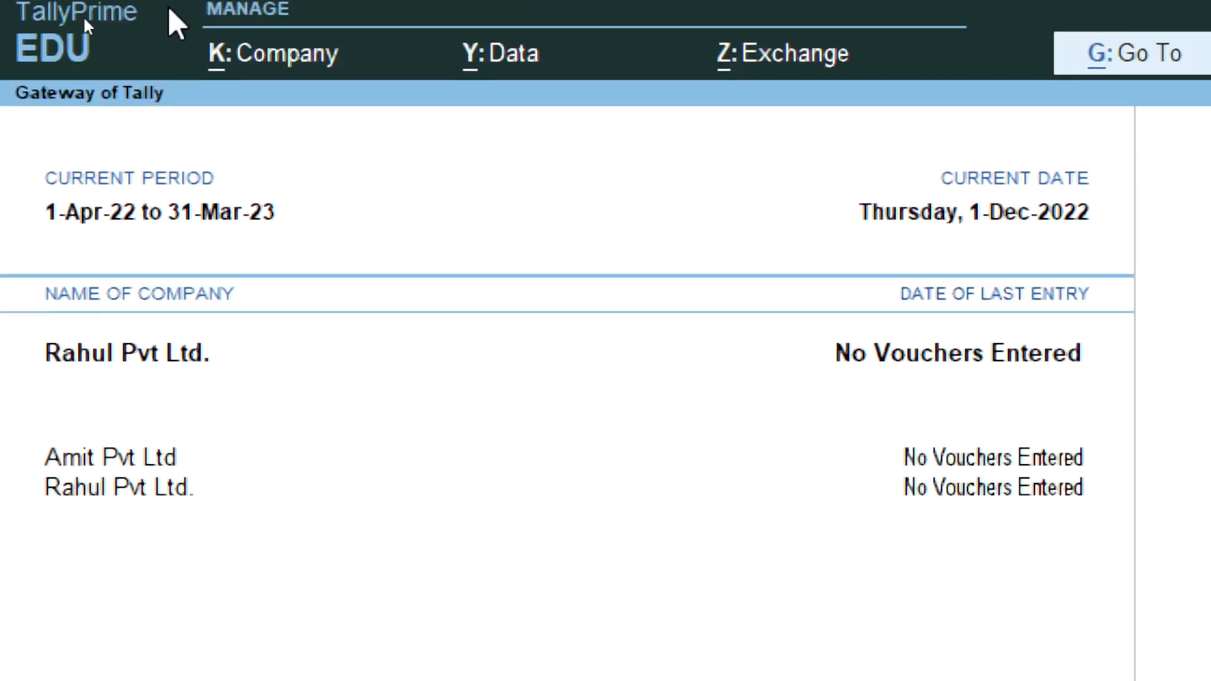
Step: Use Company > Change to switch the current company to Amit Pvt Ltd
{"action": "left_click", "coordinate": [261, 95]}
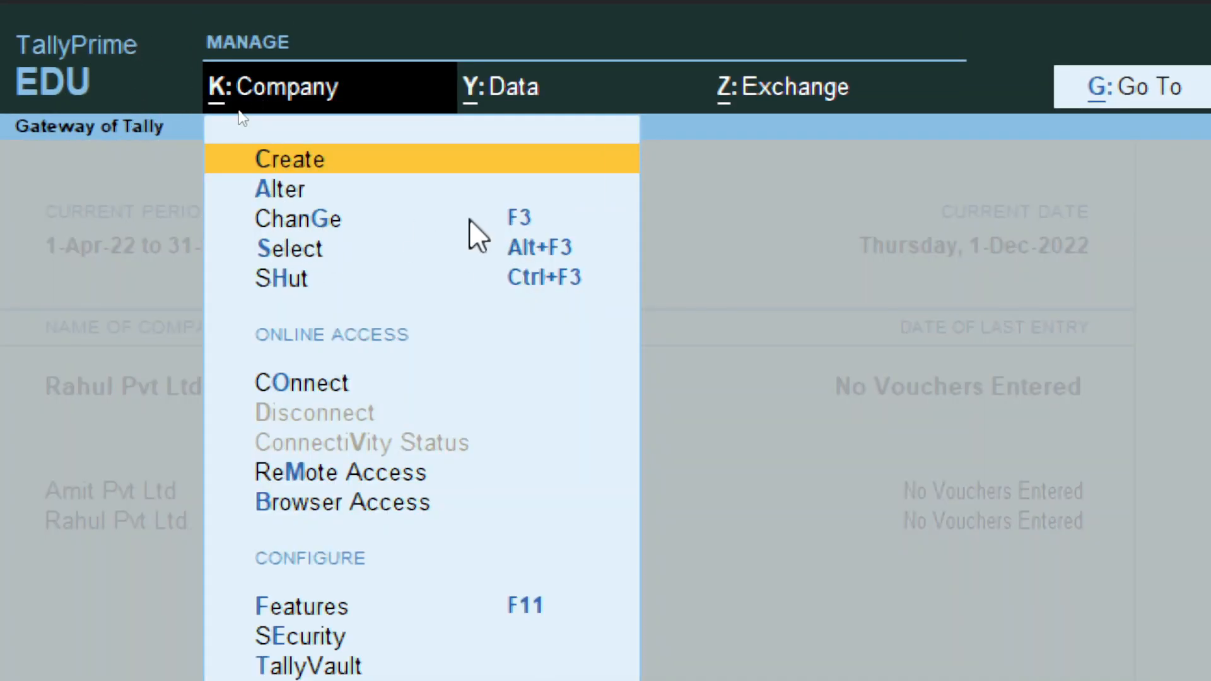
{"action": "left_click", "coordinate": [513, 218]}
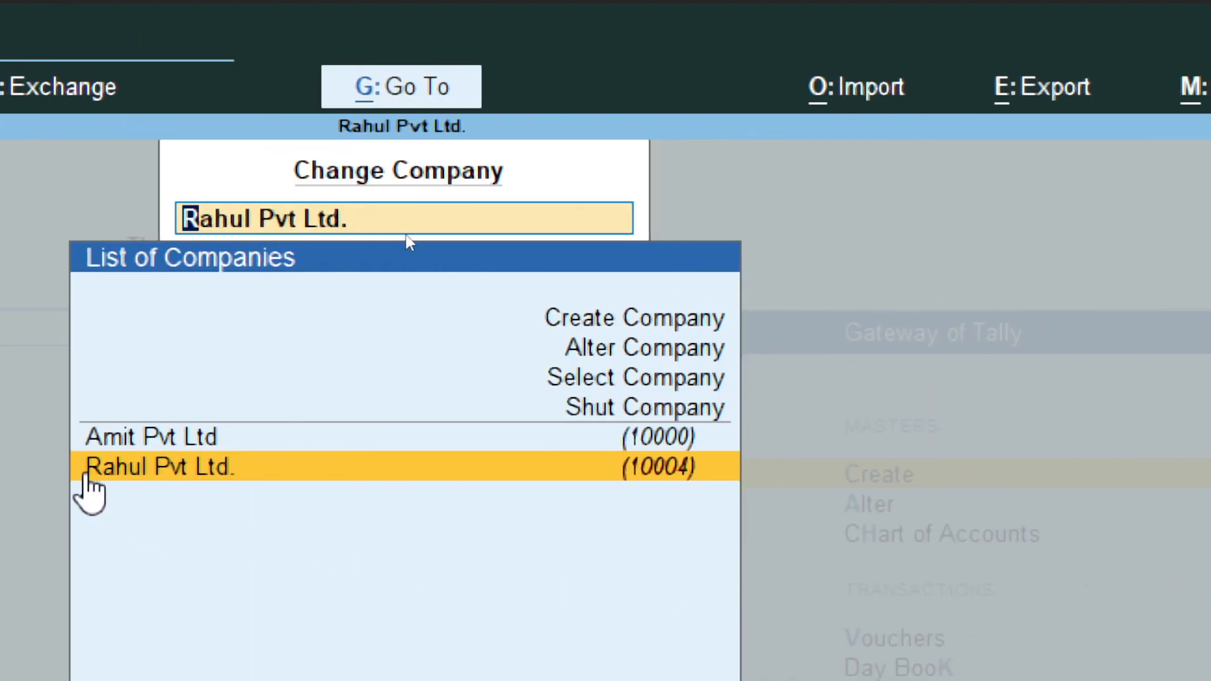
{"action": "key", "text": "Up"}
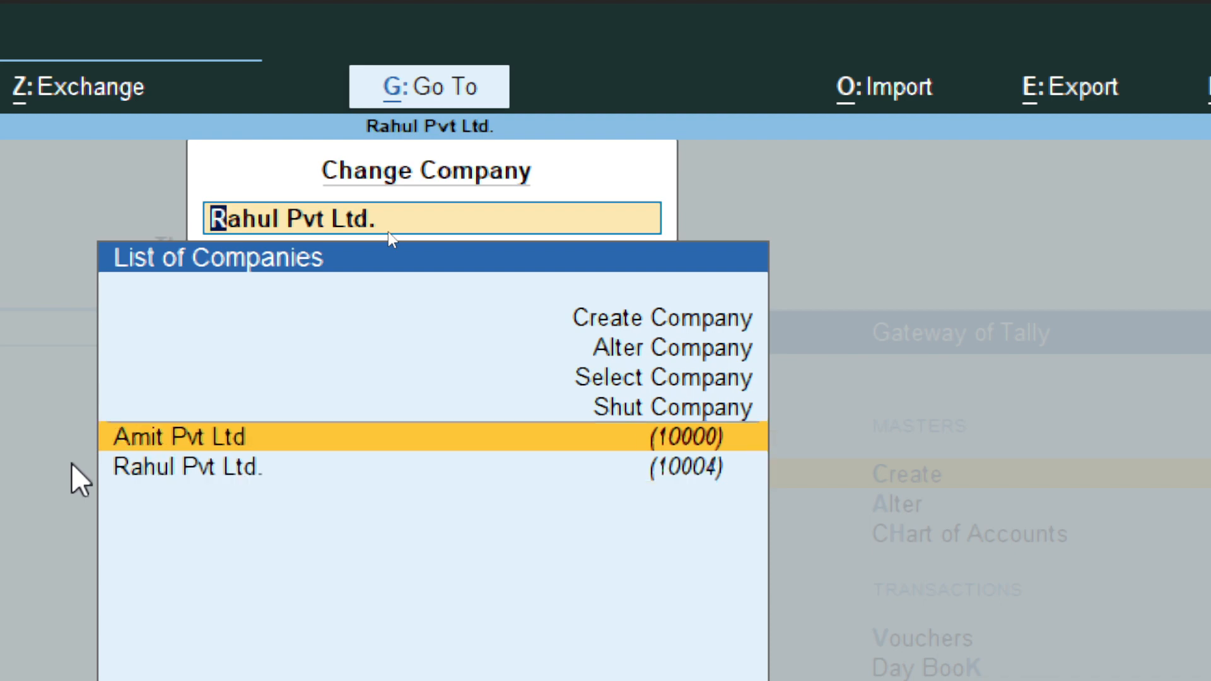
{"action": "key", "text": "Return"}
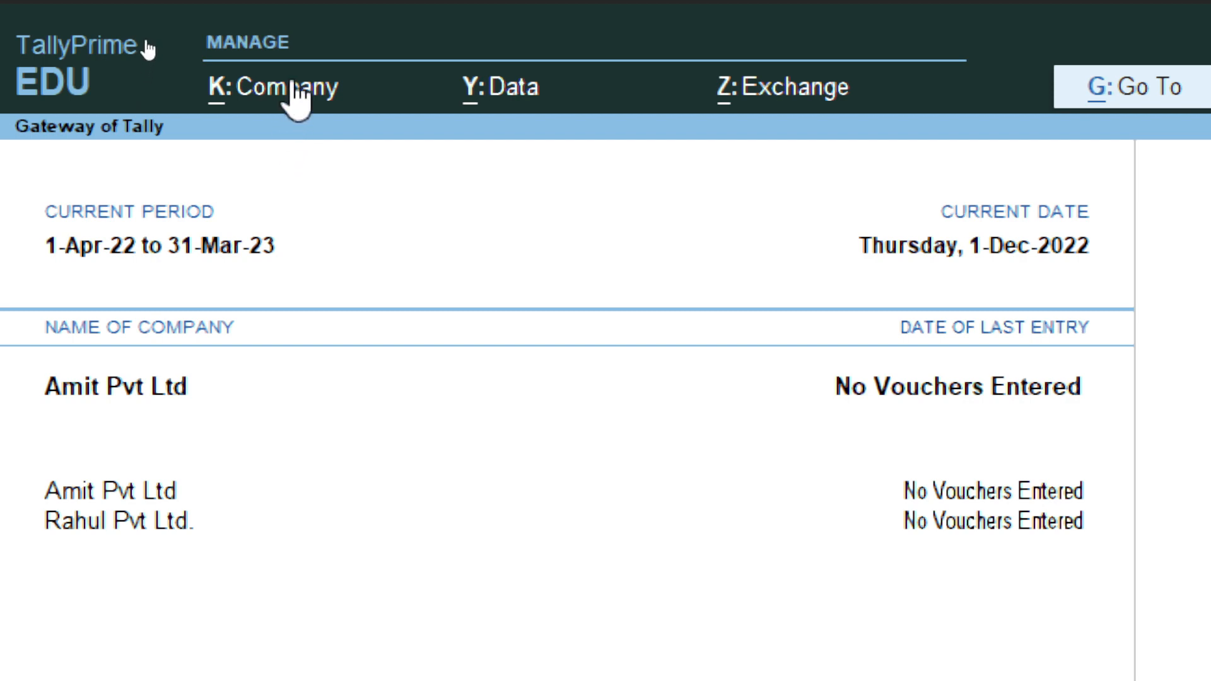
Step: Use Company > Change to make Rahul Pvt Ltd. current again
{"action": "left_click", "coordinate": [295, 88]}
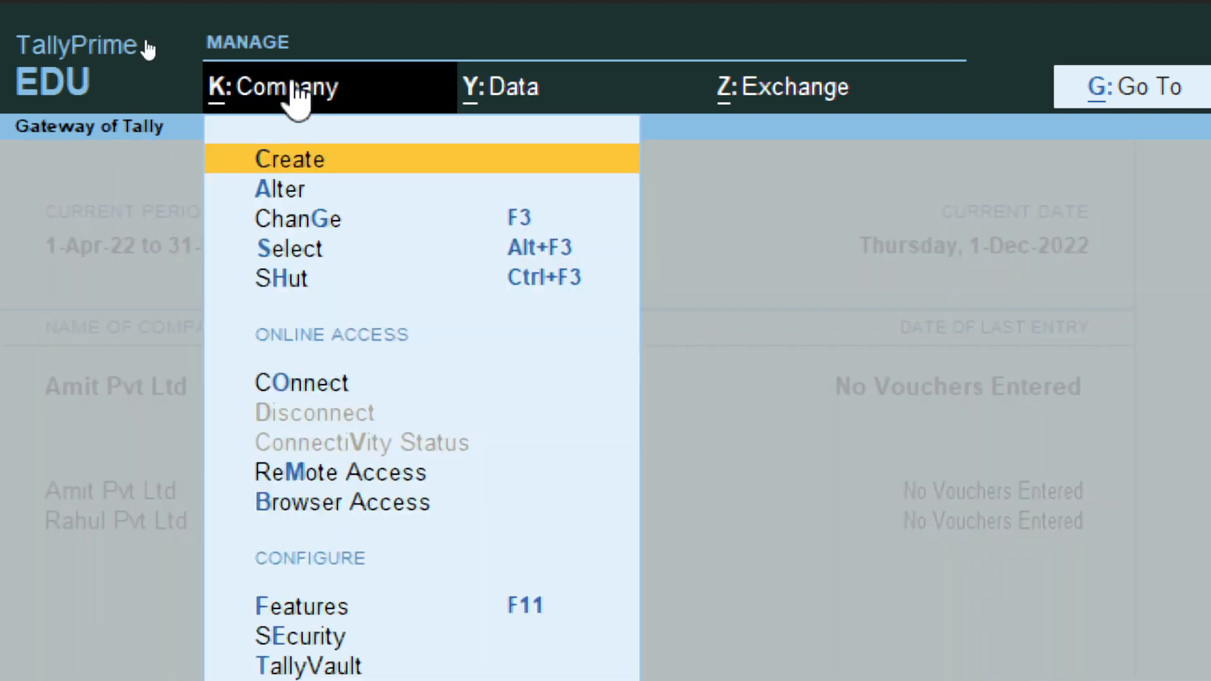
{"action": "left_click", "coordinate": [287, 221]}
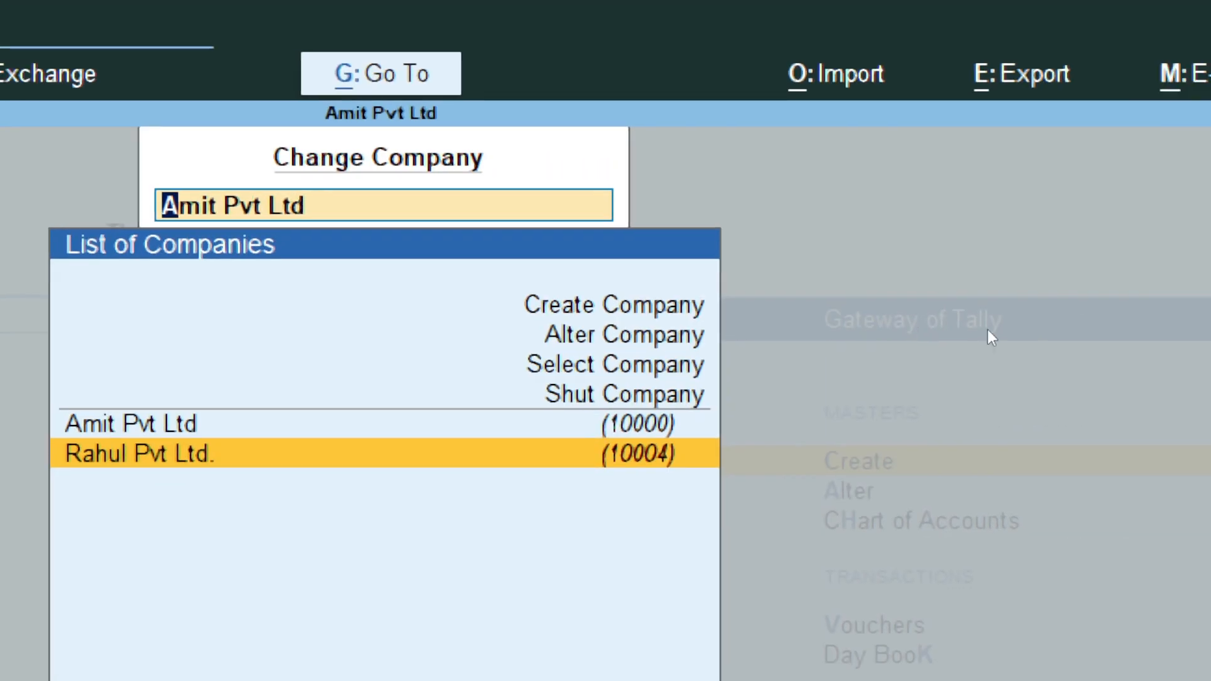
{"action": "key", "text": "Return"}
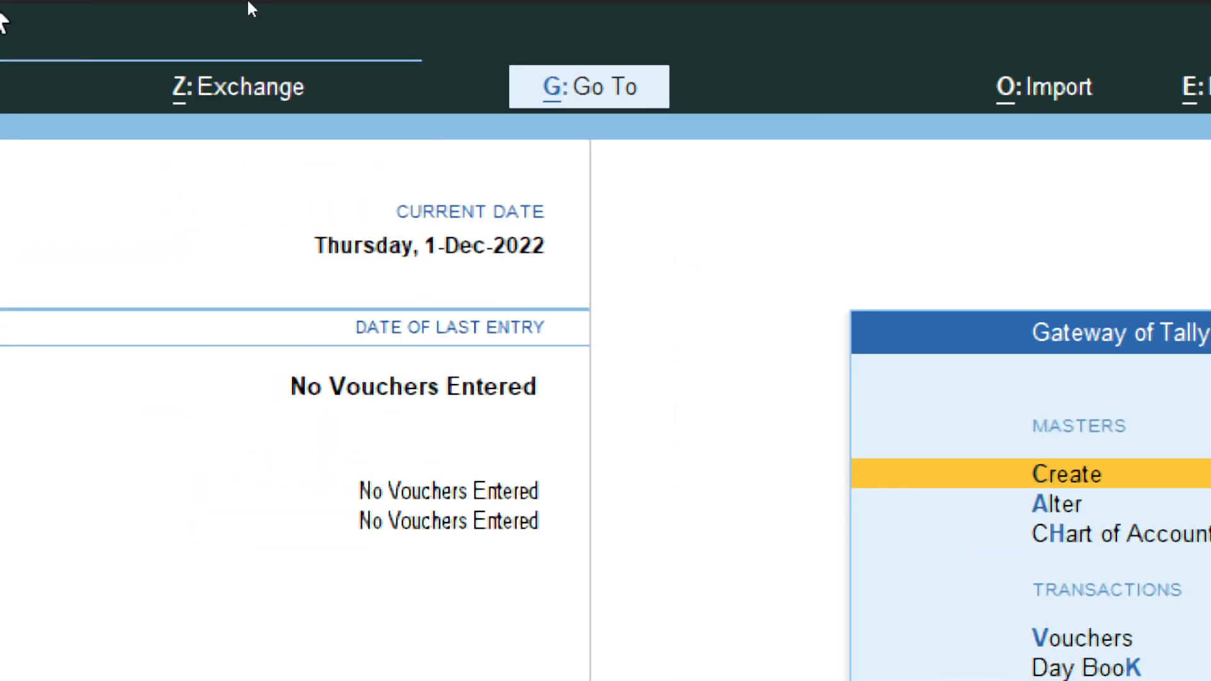
Step: Load Ramesh & Sons Com. via Company > Select as the current company
{"action": "left_click", "coordinate": [285, 93]}
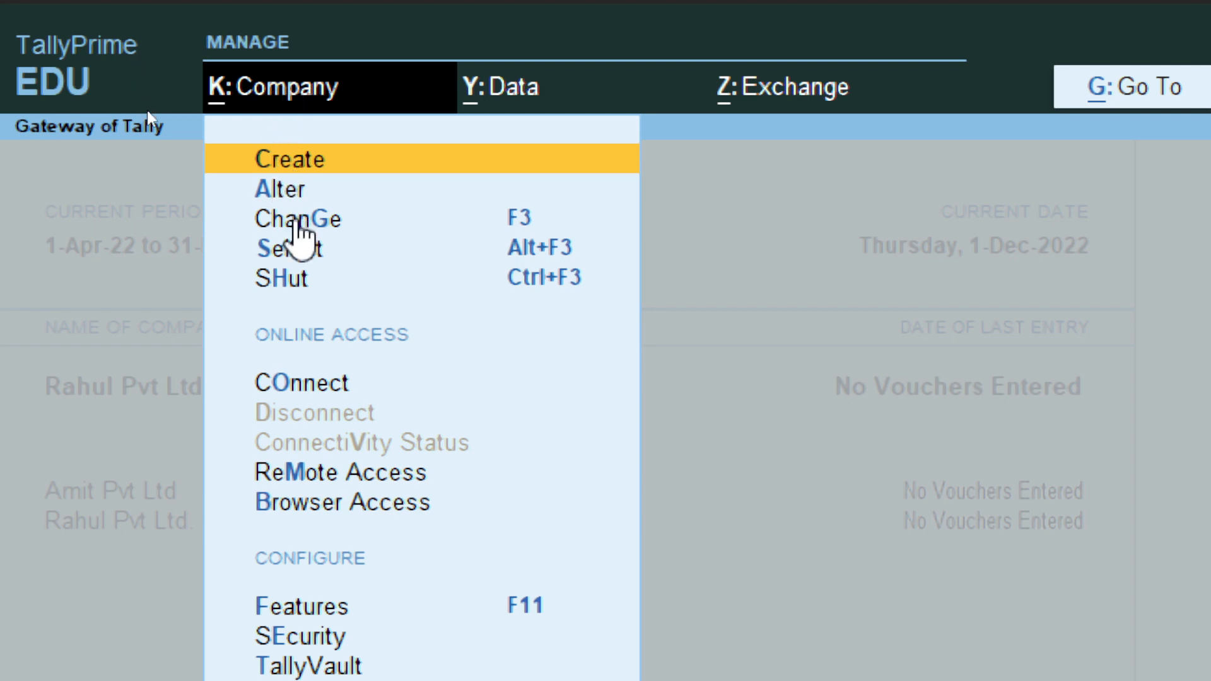
{"action": "left_click", "coordinate": [292, 249]}
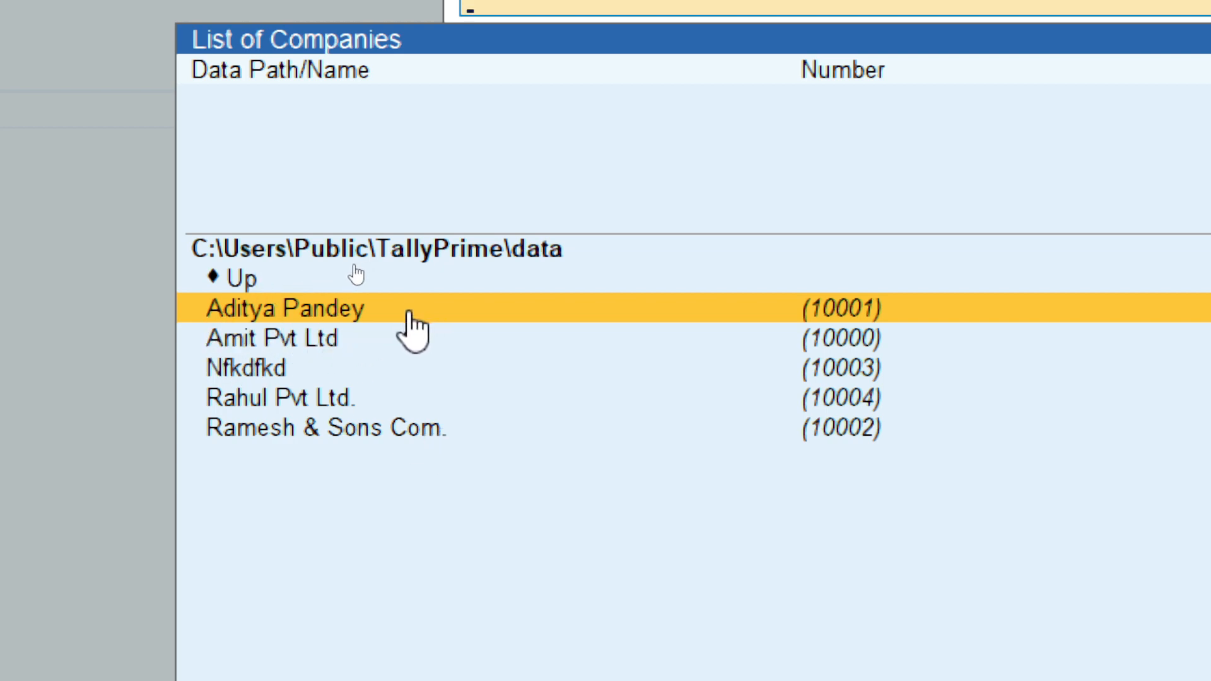
{"action": "left_click", "coordinate": [255, 427]}
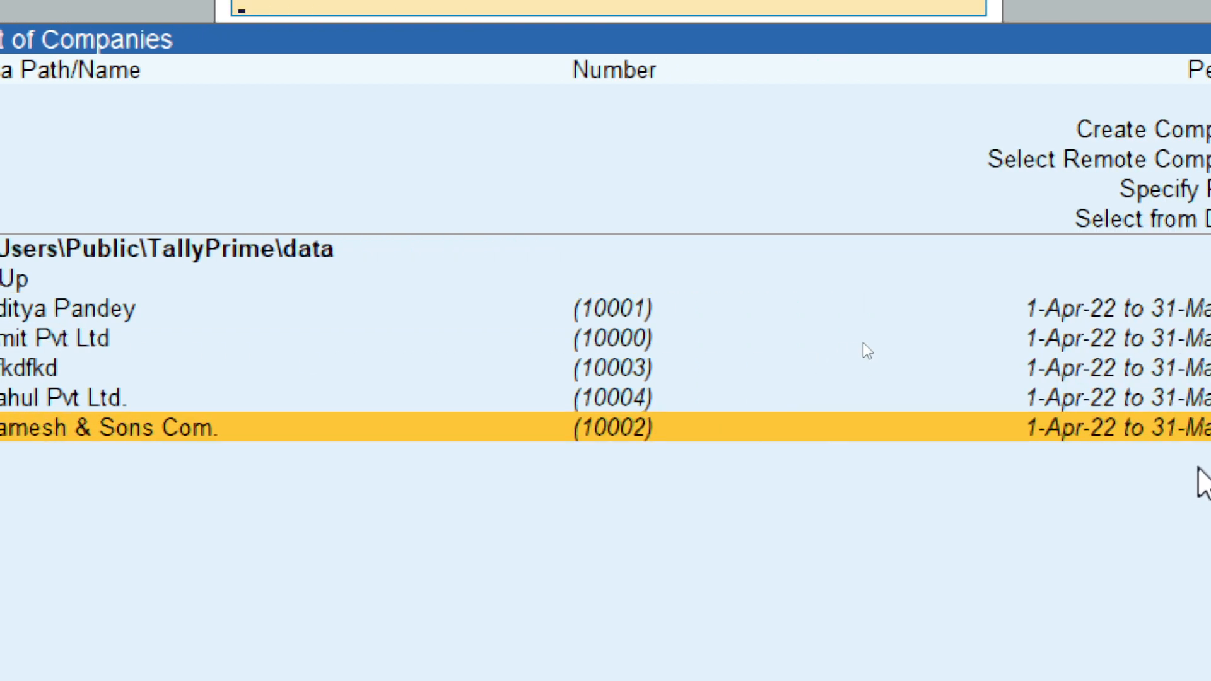
{"action": "key", "text": "Return"}
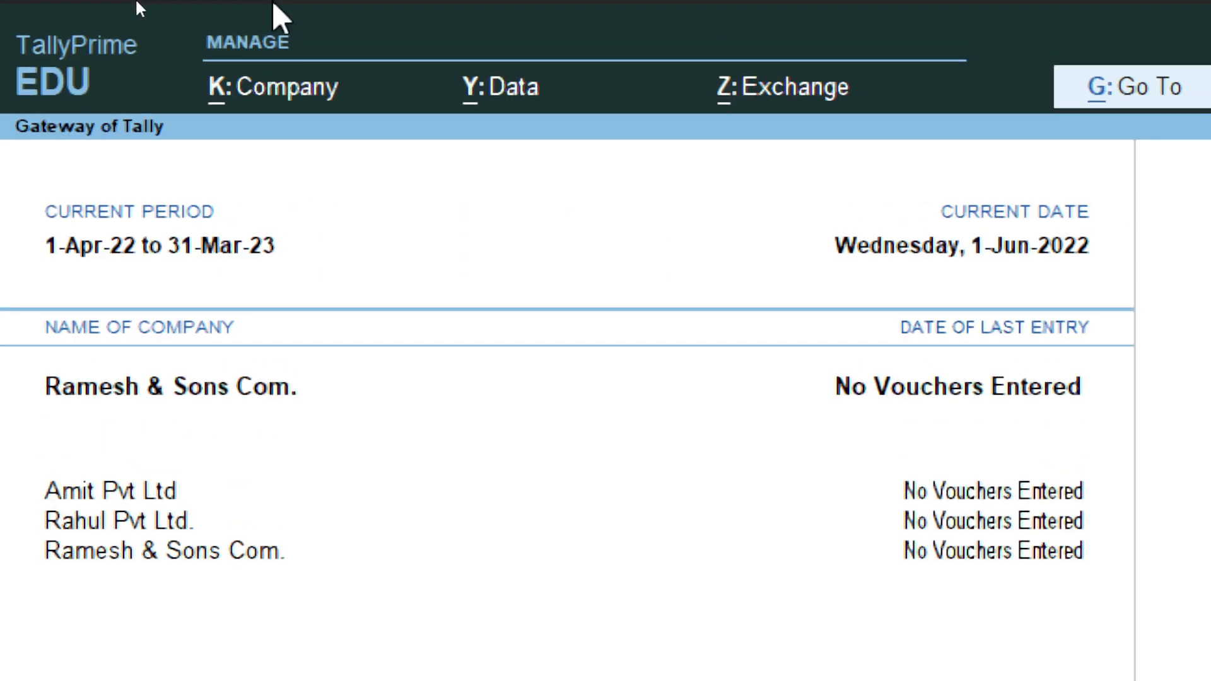
Step: Pick Amit Pvt Ltd in the Change Company list to make it current
{"action": "left_click", "coordinate": [280, 86]}
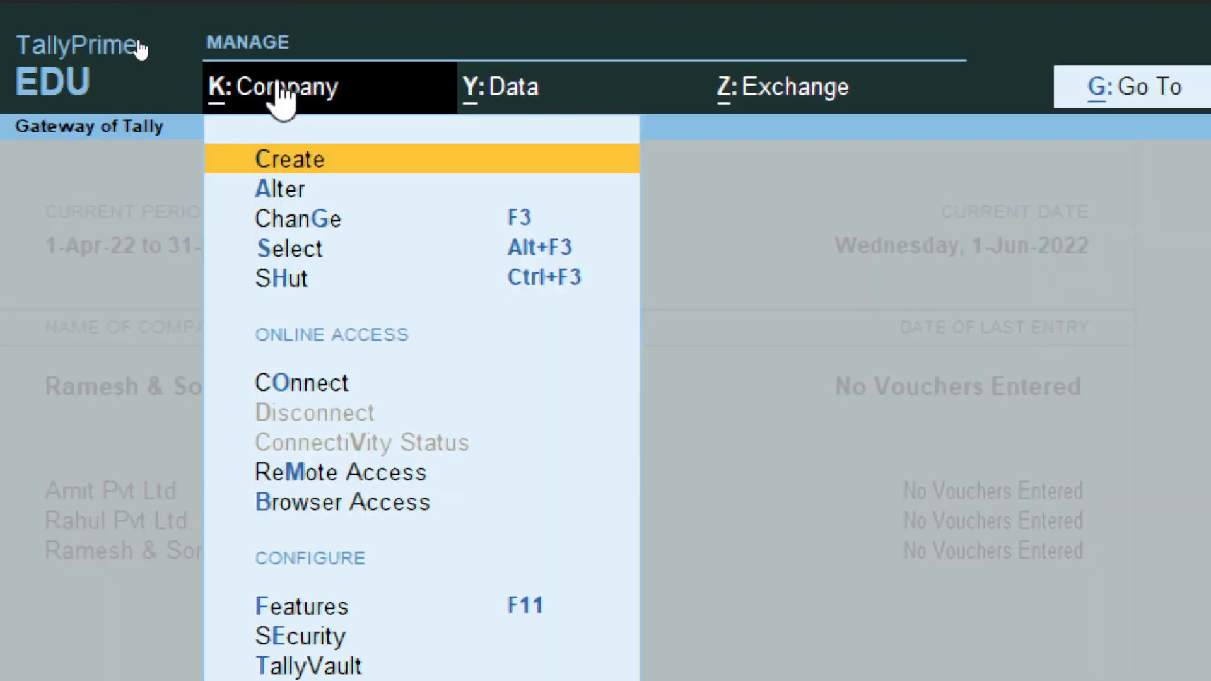
{"action": "left_click", "coordinate": [277, 219]}
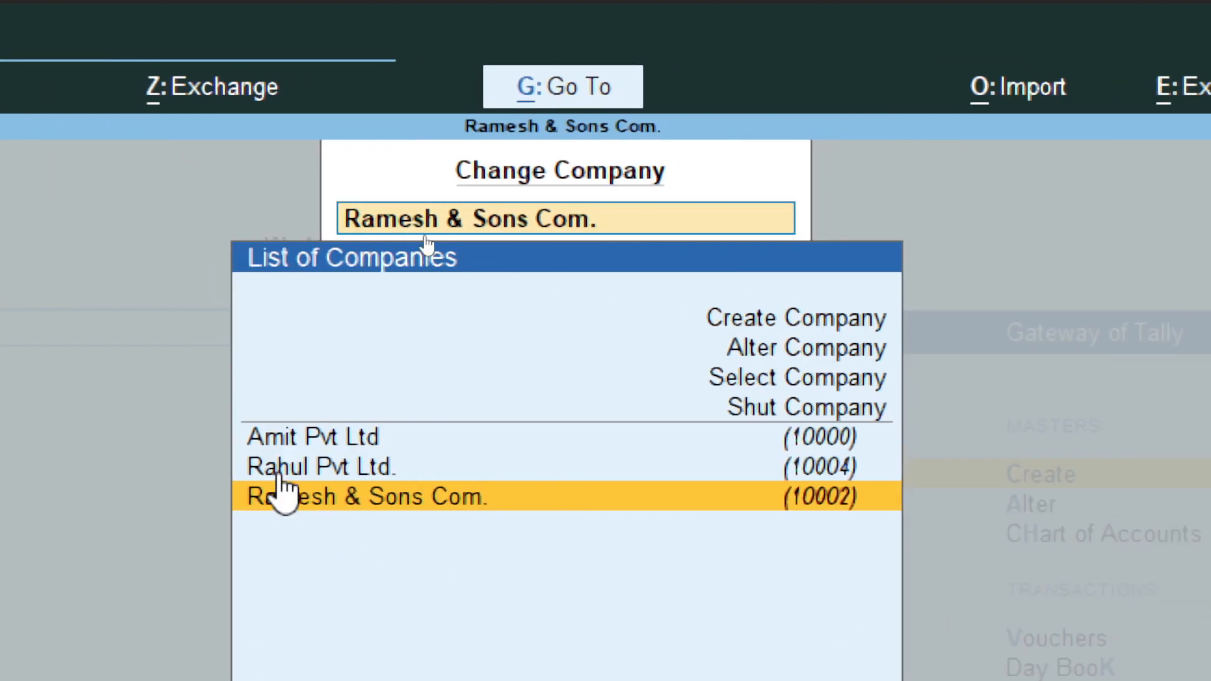
{"action": "left_click", "coordinate": [301, 449]}
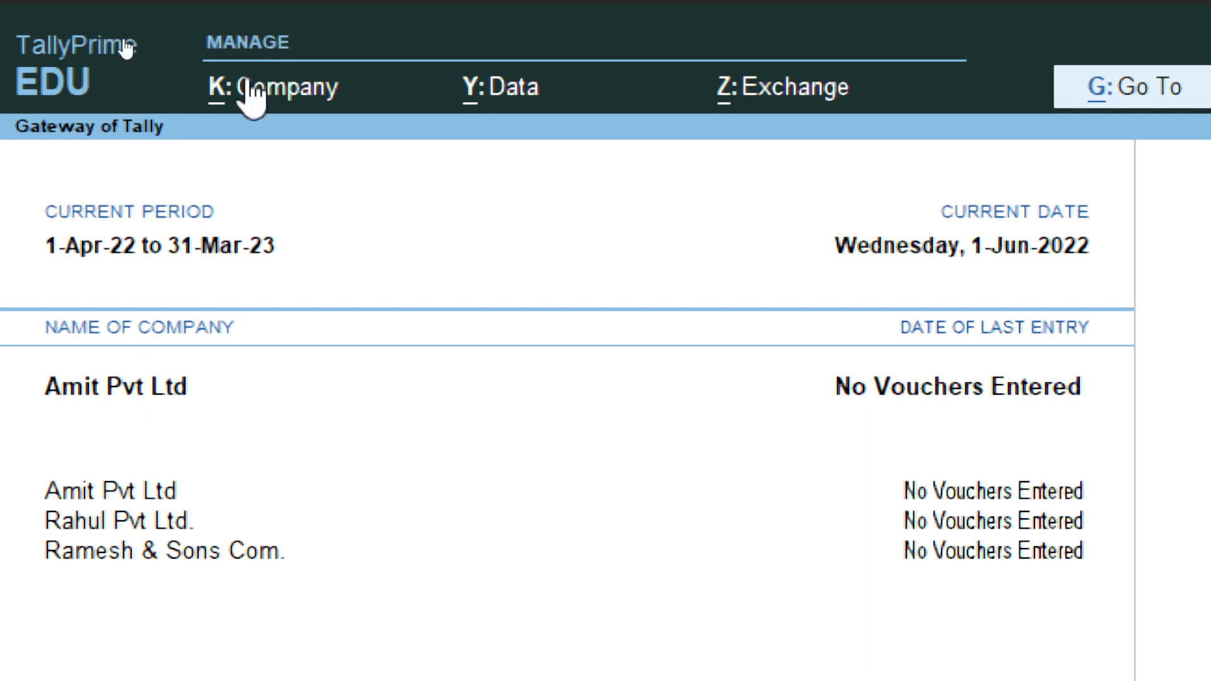
{"action": "left_click", "coordinate": [252, 95]}
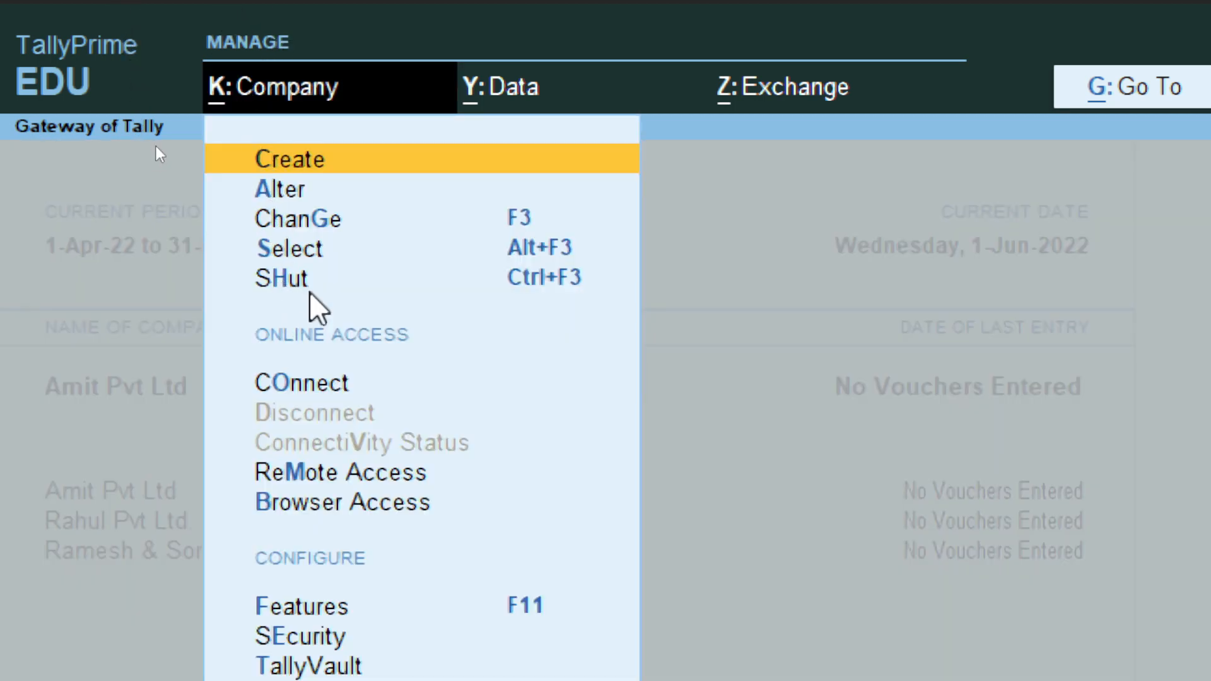
Step: Shut Amit Pvt Ltd, then Ramesh & Sons Com., through Company > Shut
{"action": "left_click", "coordinate": [291, 282]}
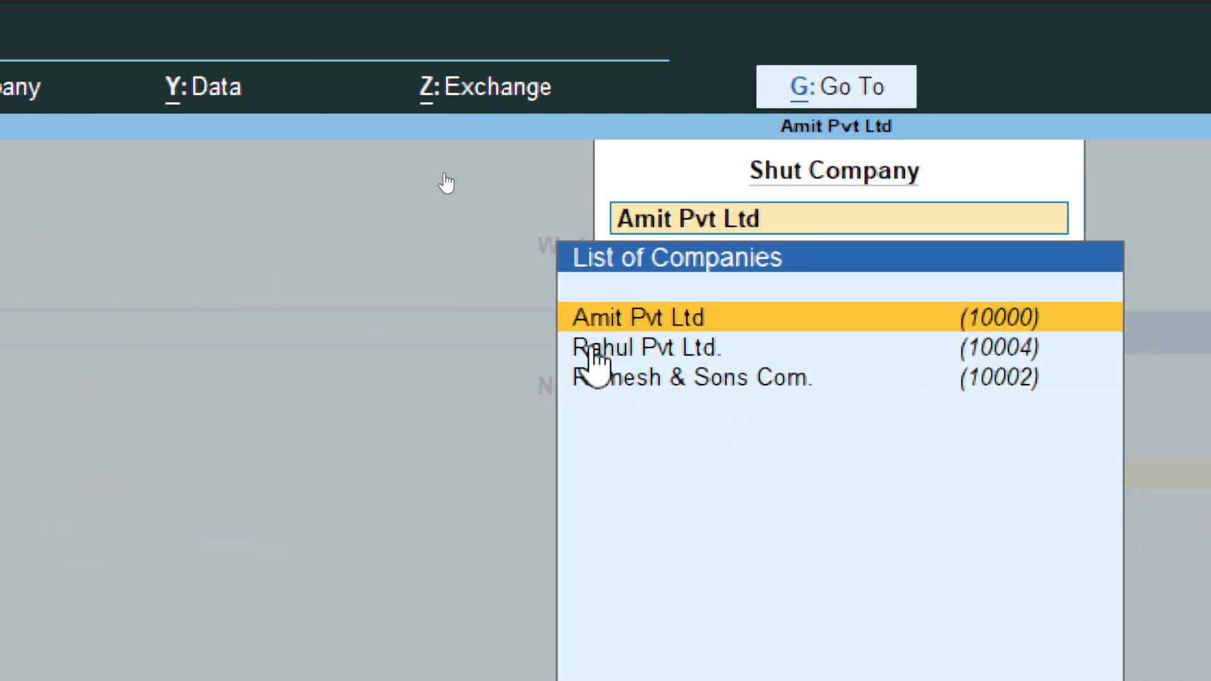
{"action": "left_click", "coordinate": [627, 323]}
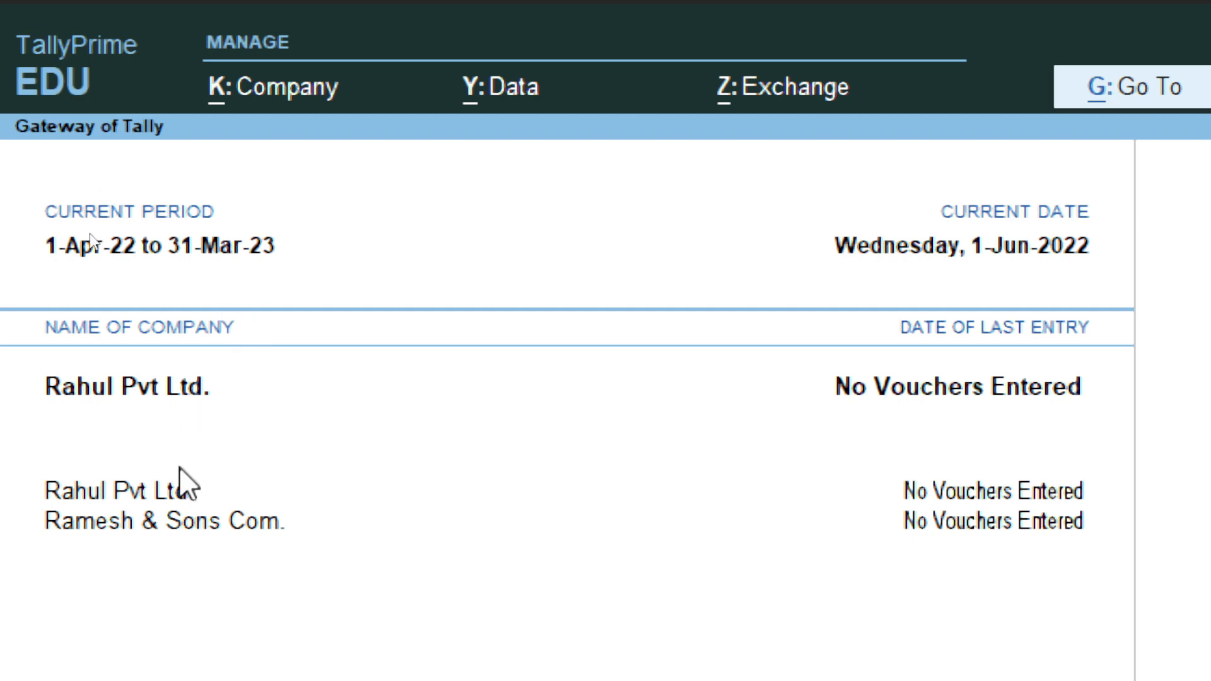
{"action": "left_click", "coordinate": [296, 94]}
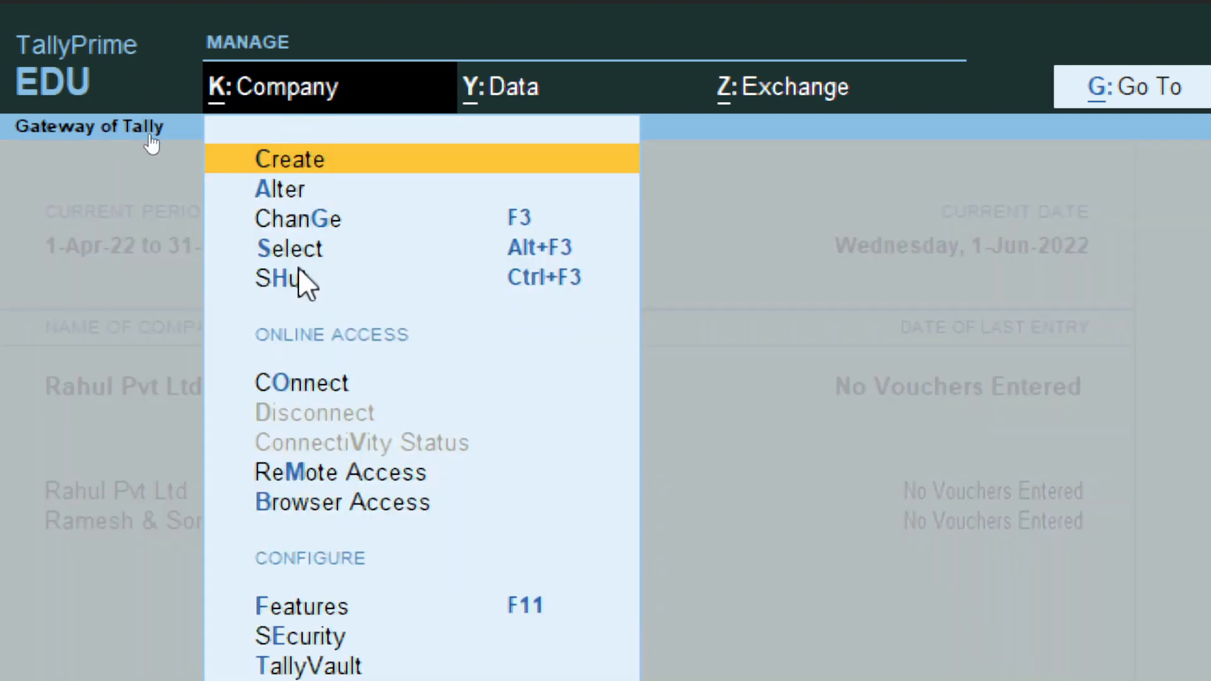
{"action": "left_click", "coordinate": [299, 277]}
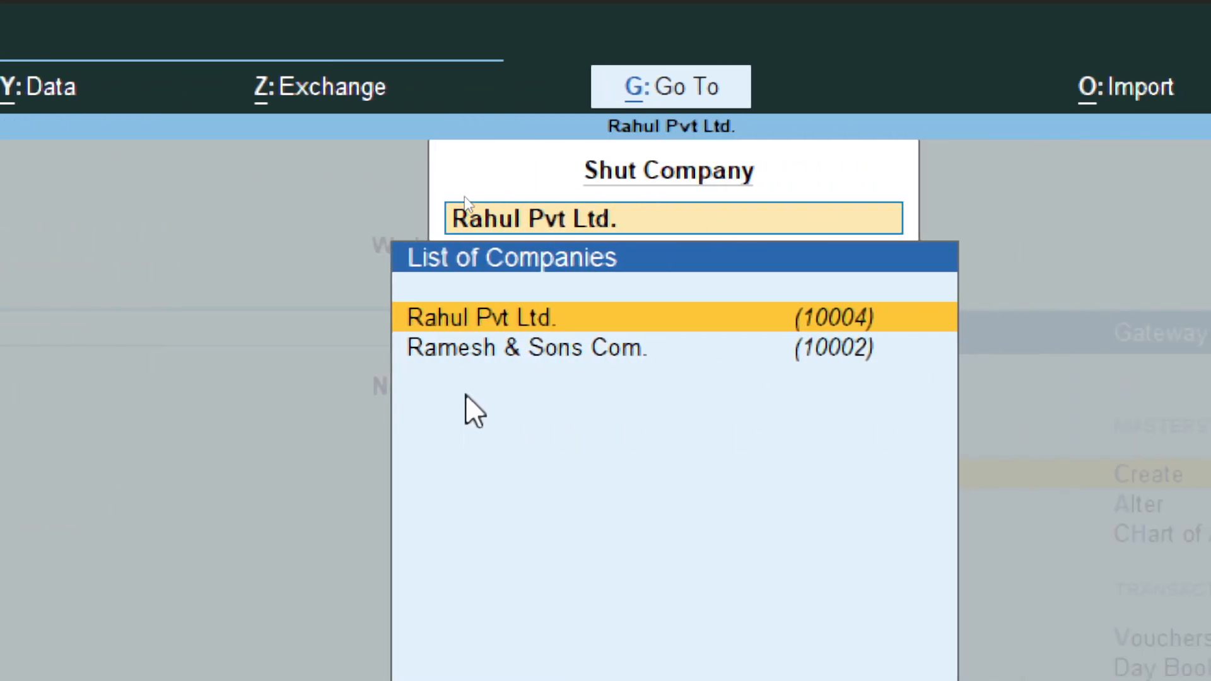
{"action": "left_click", "coordinate": [481, 350]}
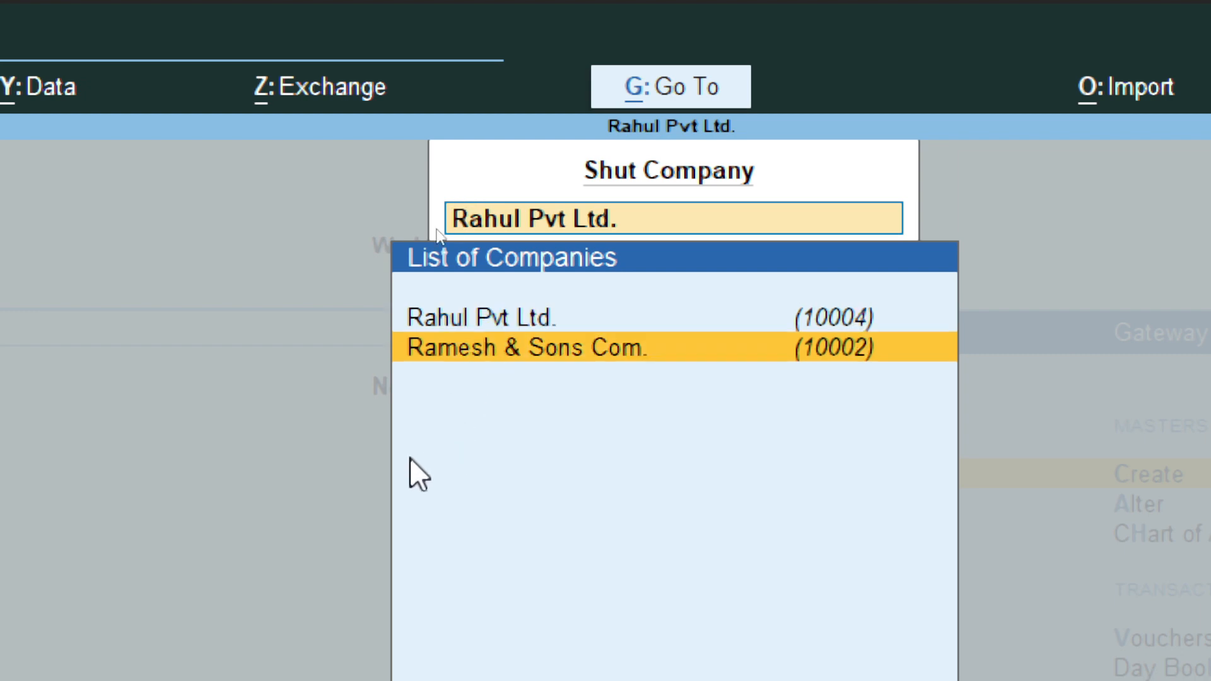
{"action": "key", "text": "Return"}
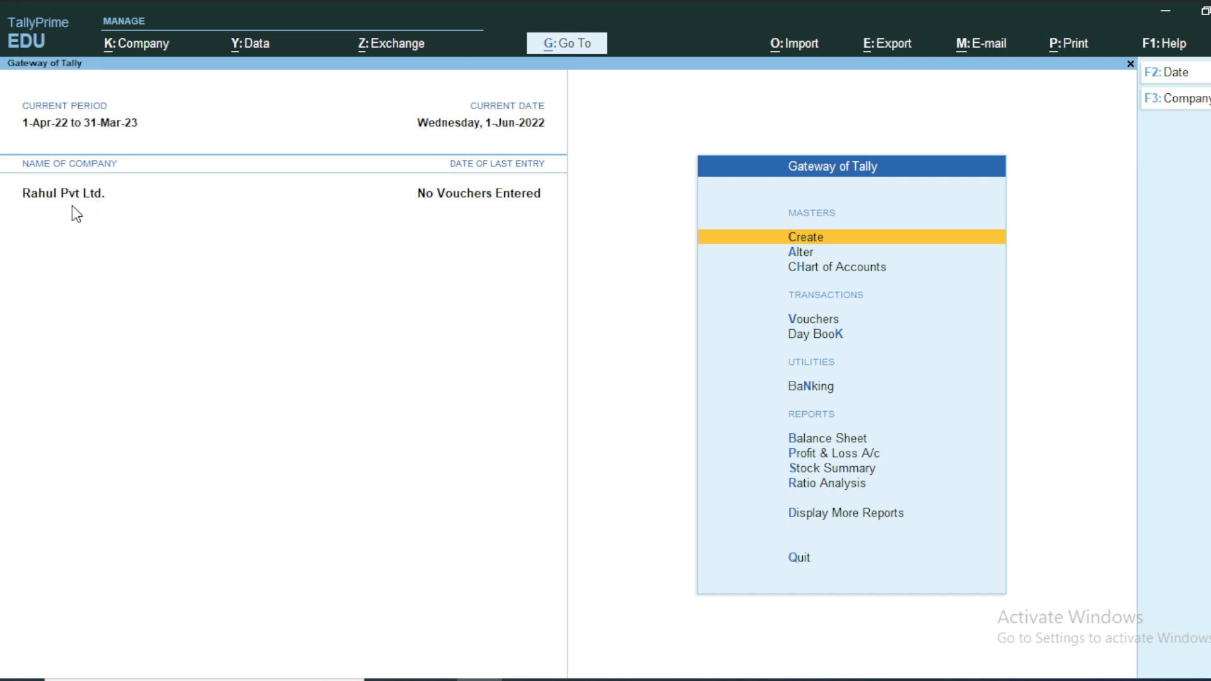
Step: Load Nfkdfkd via Company > Select and make it the current company
{"action": "left_click", "coordinate": [150, 52]}
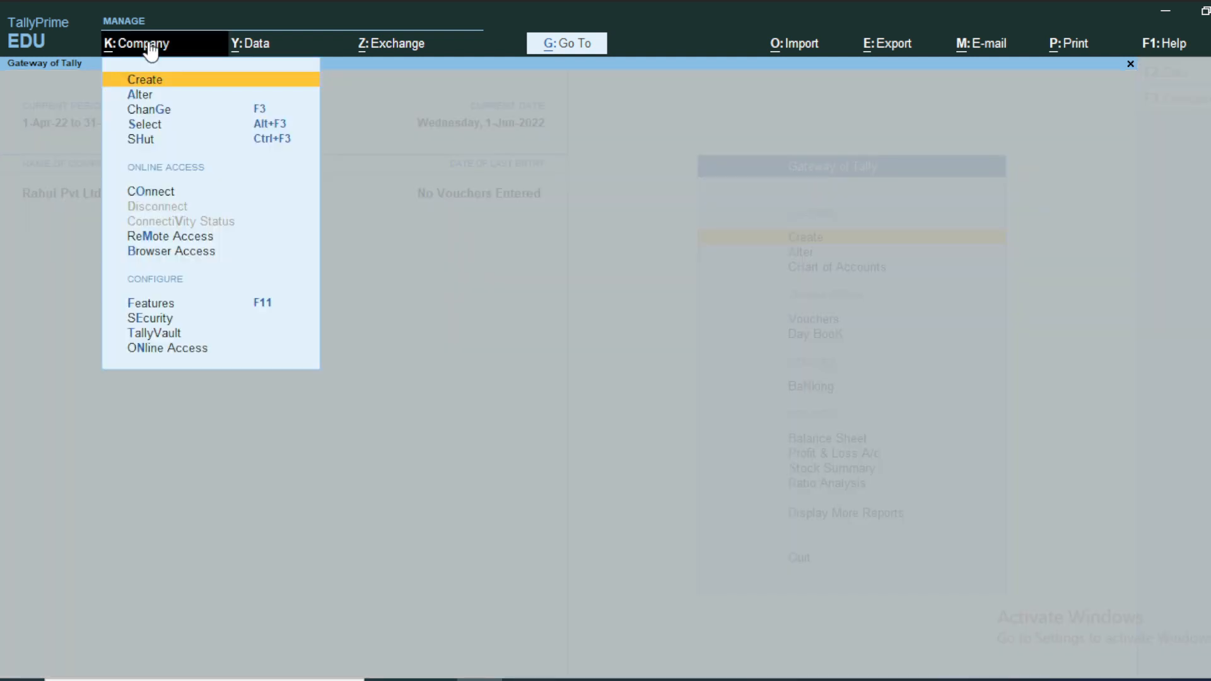
{"action": "left_click", "coordinate": [150, 124]}
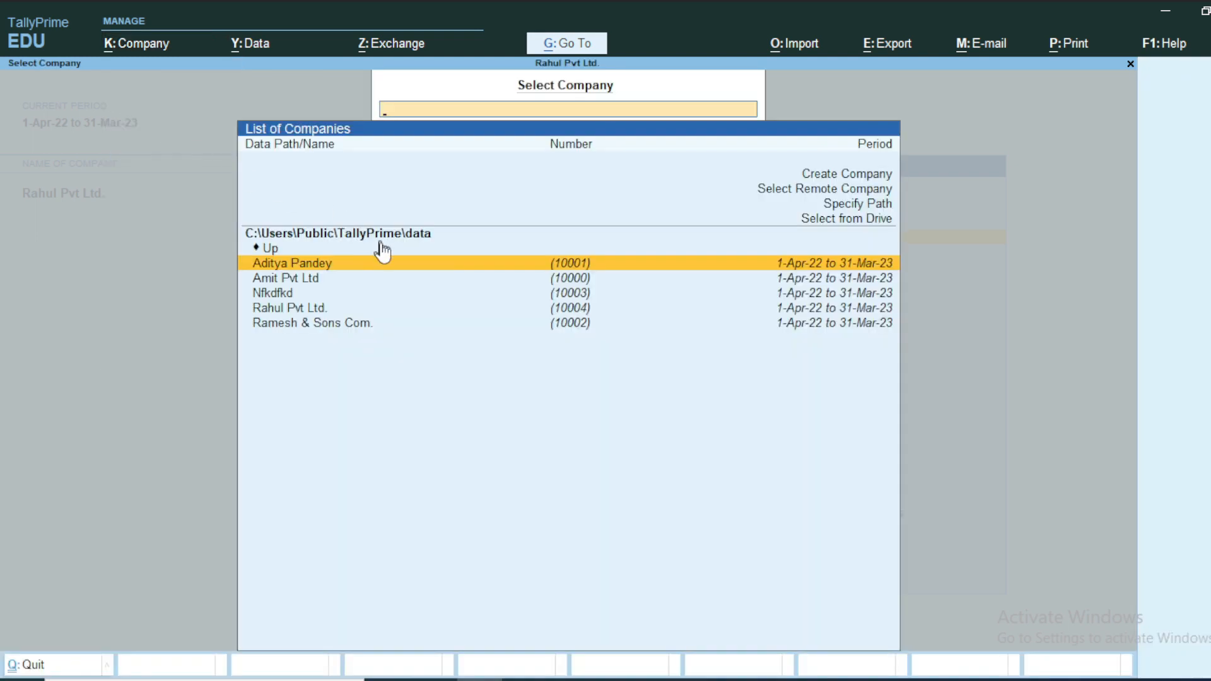
{"action": "left_click", "coordinate": [262, 294]}
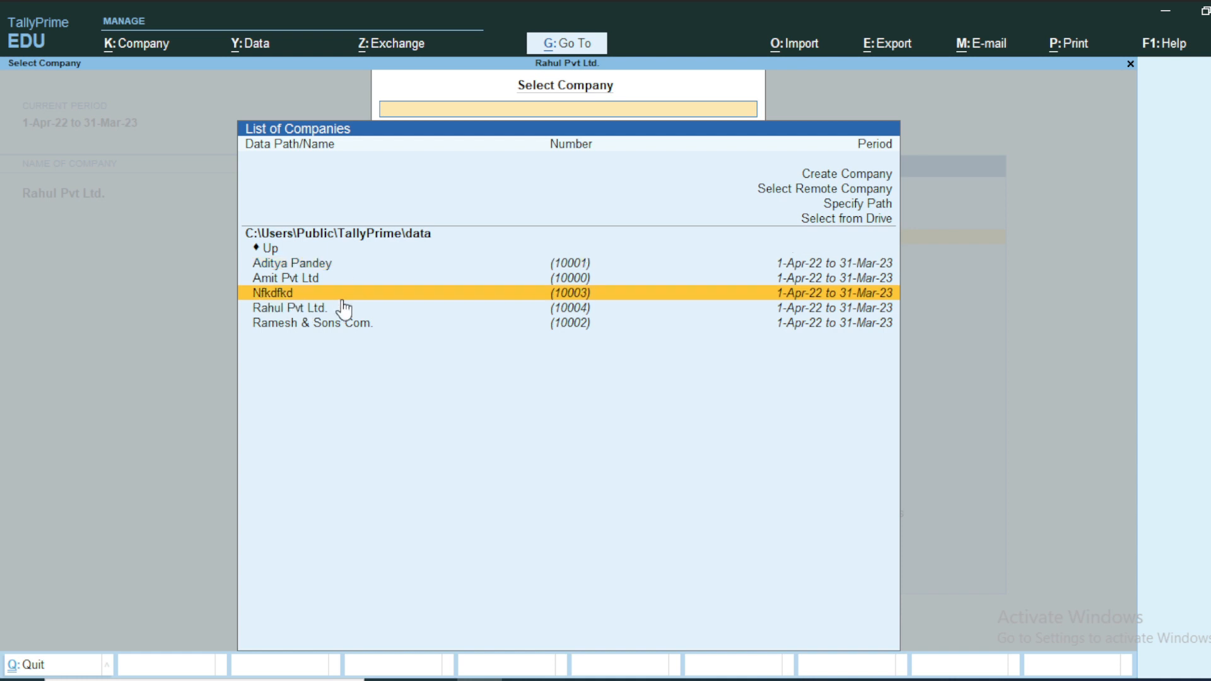
{"action": "key", "text": "Return"}
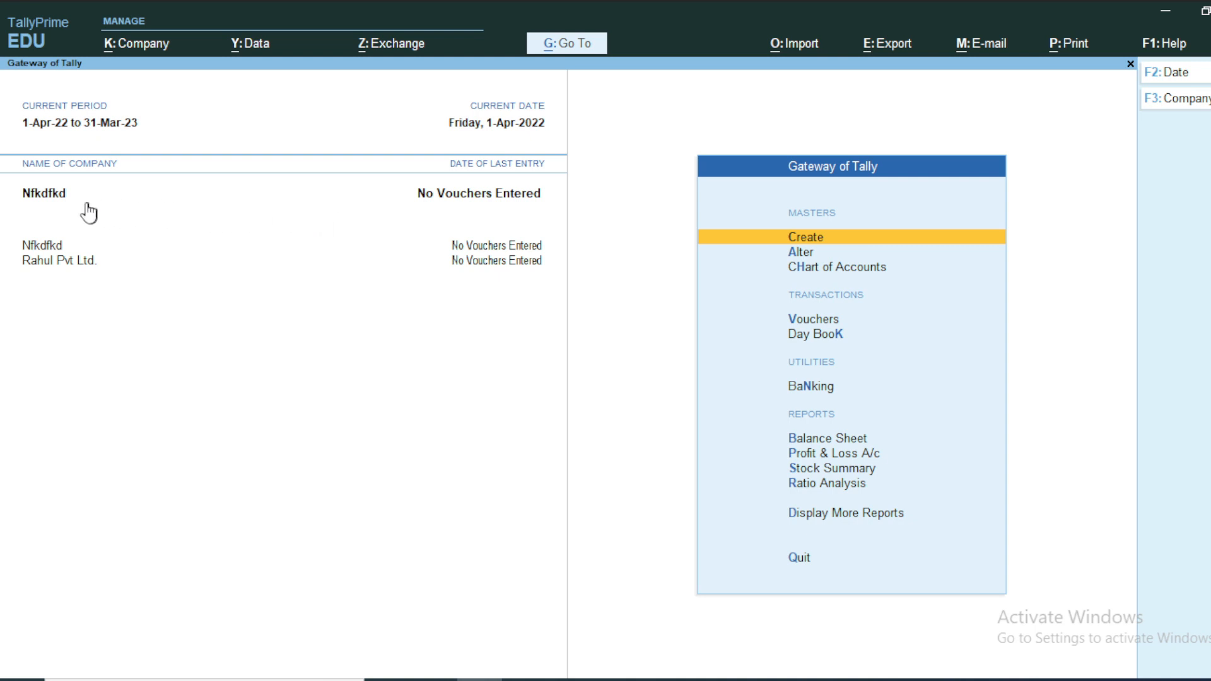
Step: Open the Change Company list and dismiss it without switching companies
{"action": "left_click", "coordinate": [50, 202]}
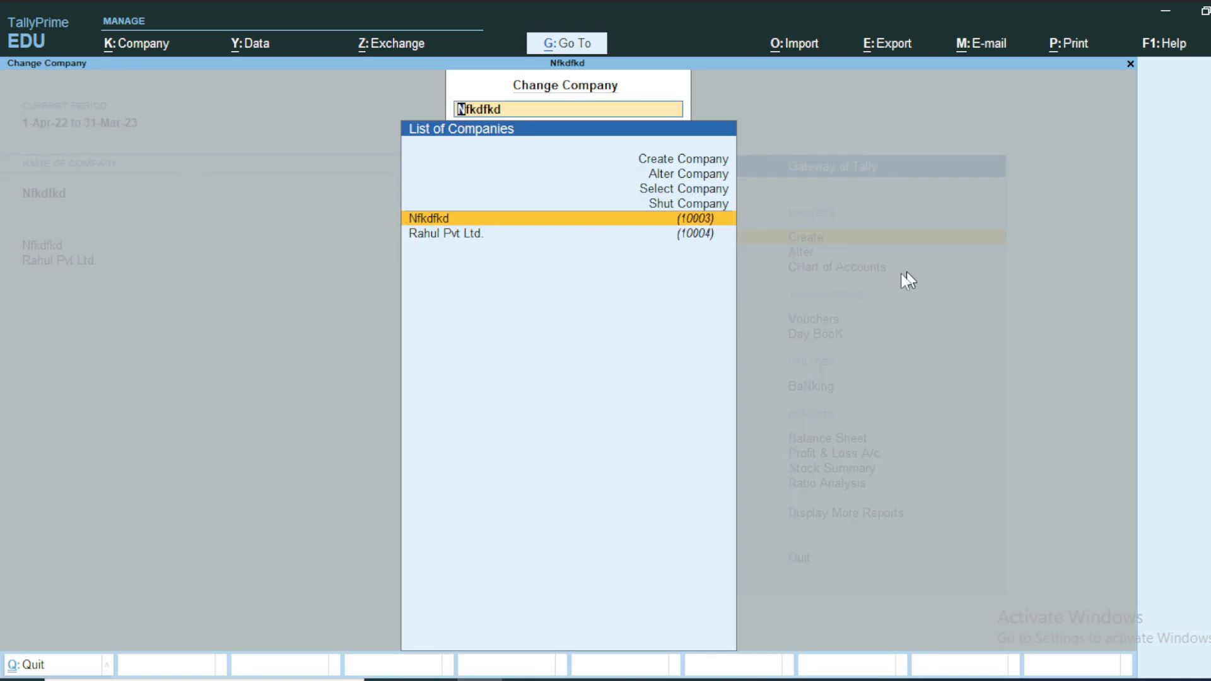
{"action": "key", "text": "BackSpace"}
{"action": "key", "text": "Return"}
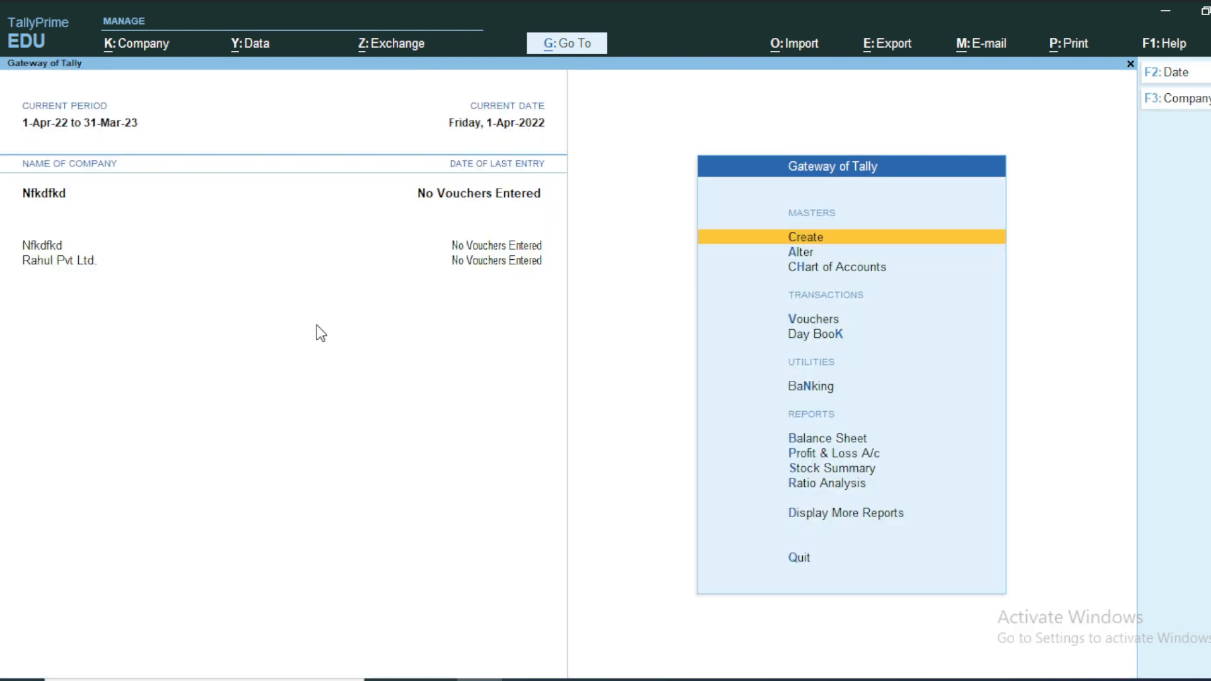
{"action": "left_click", "coordinate": [143, 46]}
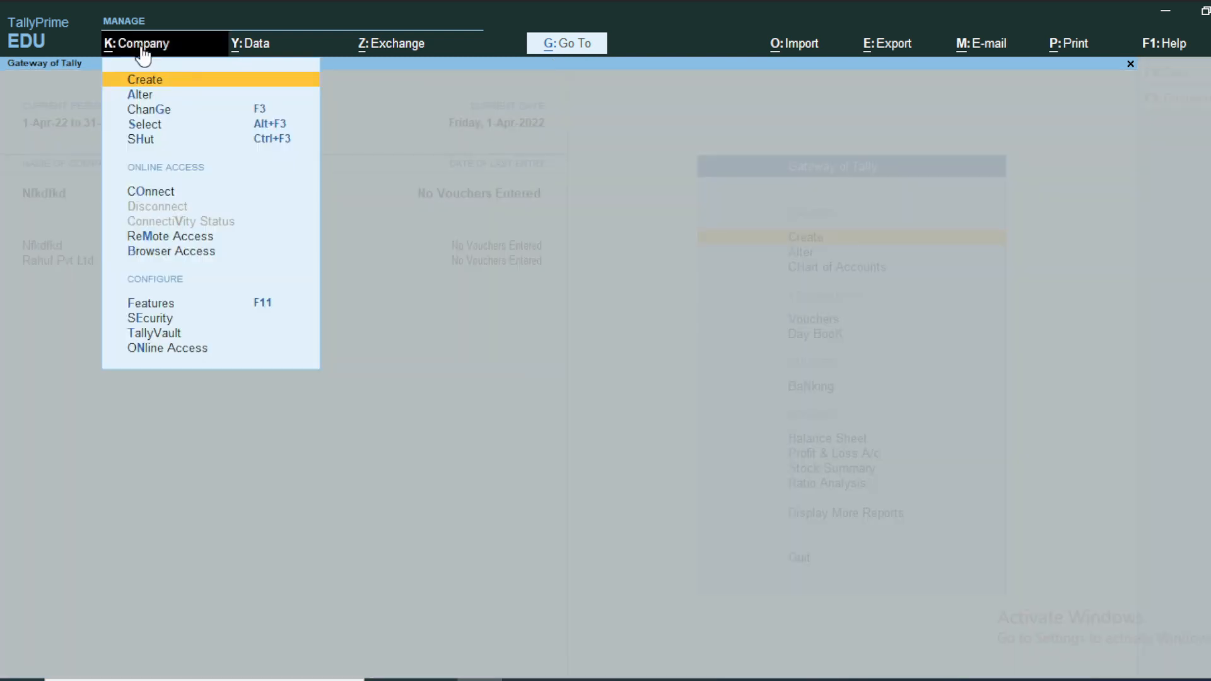
Step: Open Nfkdfkd in Company Alteration and delete it with Alt+D, confirming Yes
{"action": "left_click", "coordinate": [136, 97]}
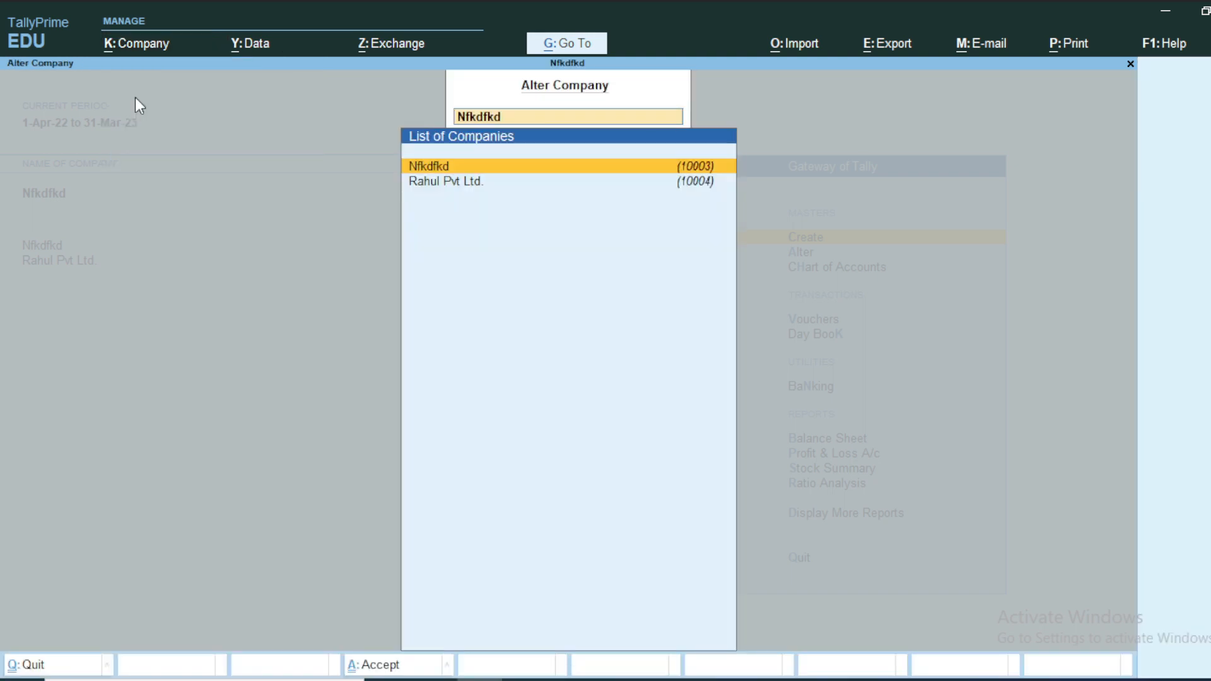
{"action": "key", "text": "Return"}
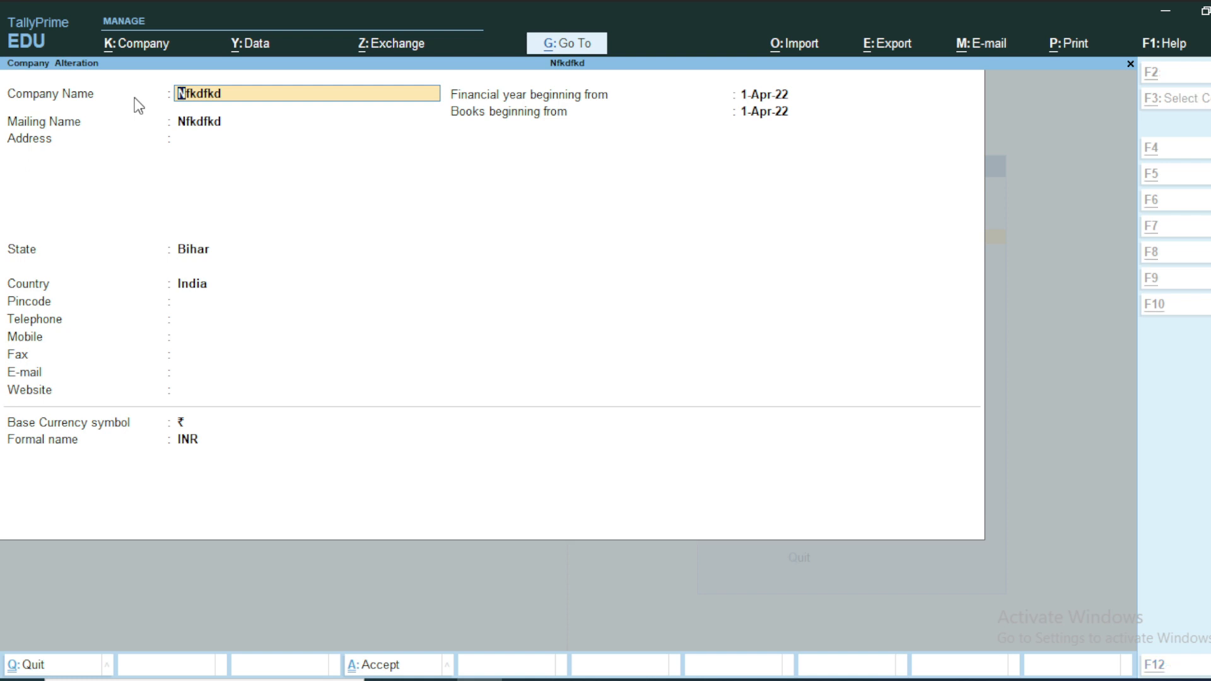
{"action": "key", "text": "alt+d"}
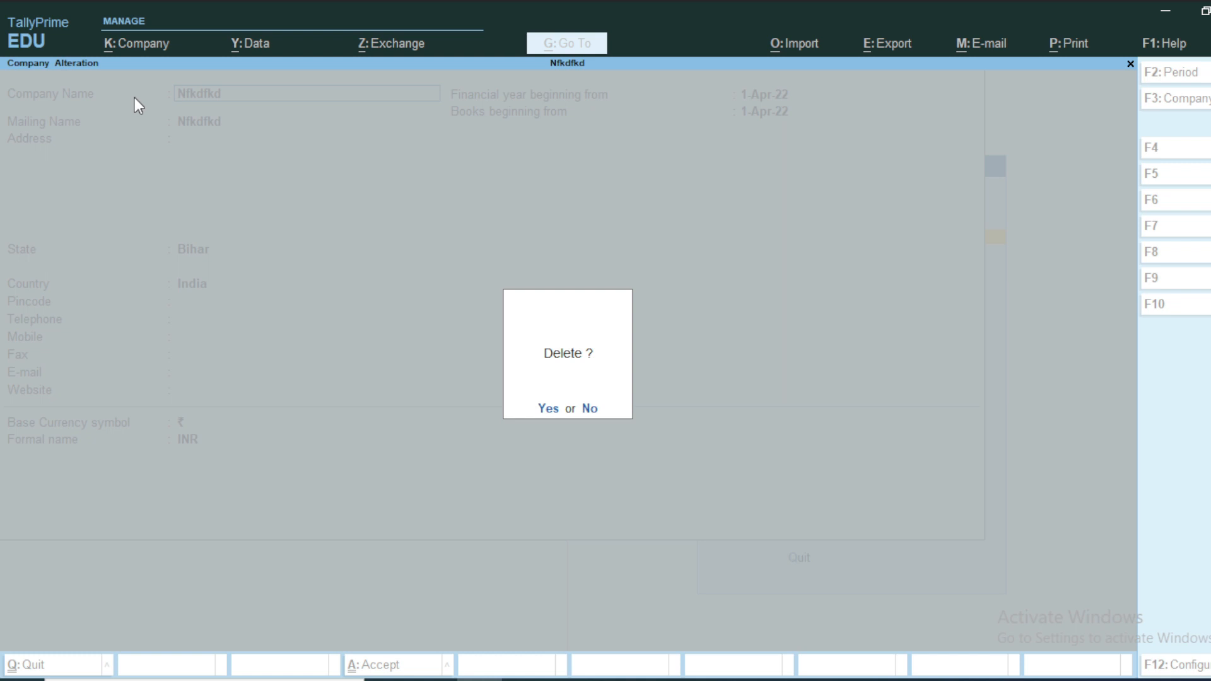
{"action": "key", "text": "y"}
{"action": "key", "text": "y"}
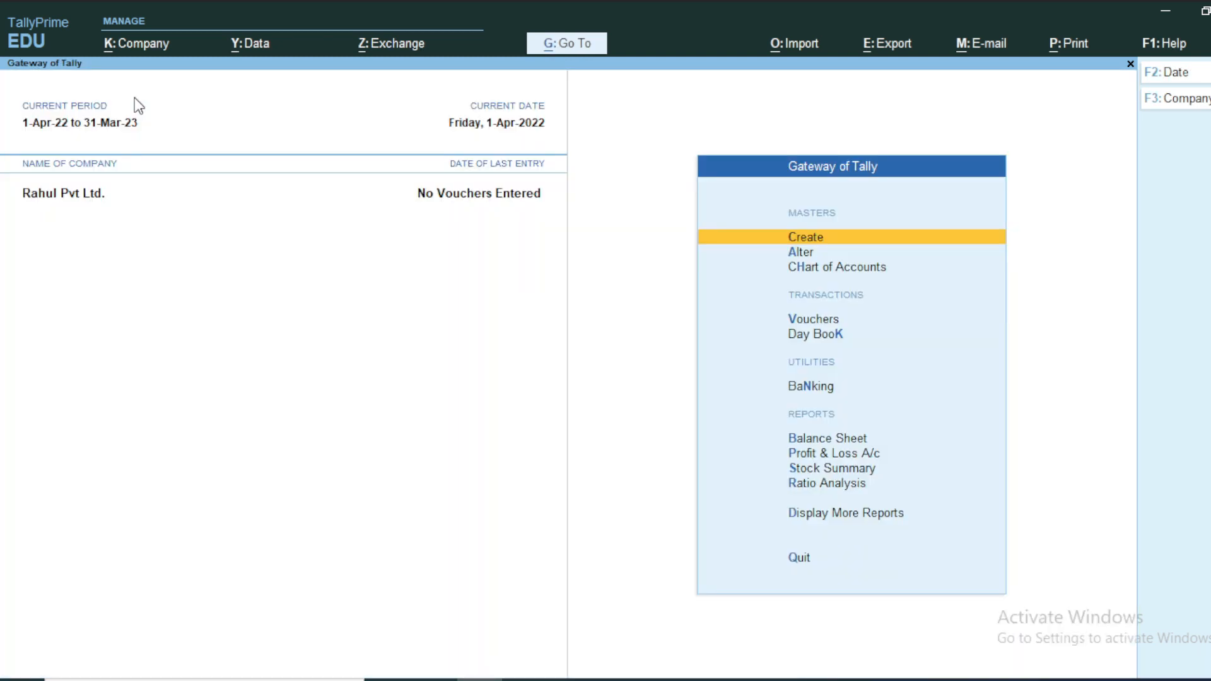